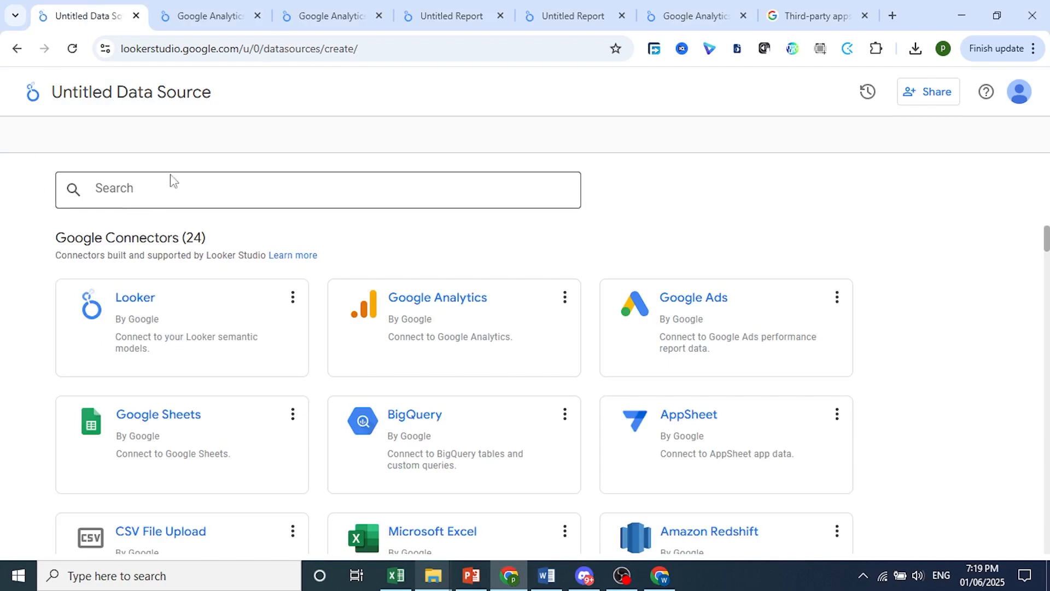
Step: Browse the available Google and partner connectors for a new data source
scroll(232, 300, "down", 12)
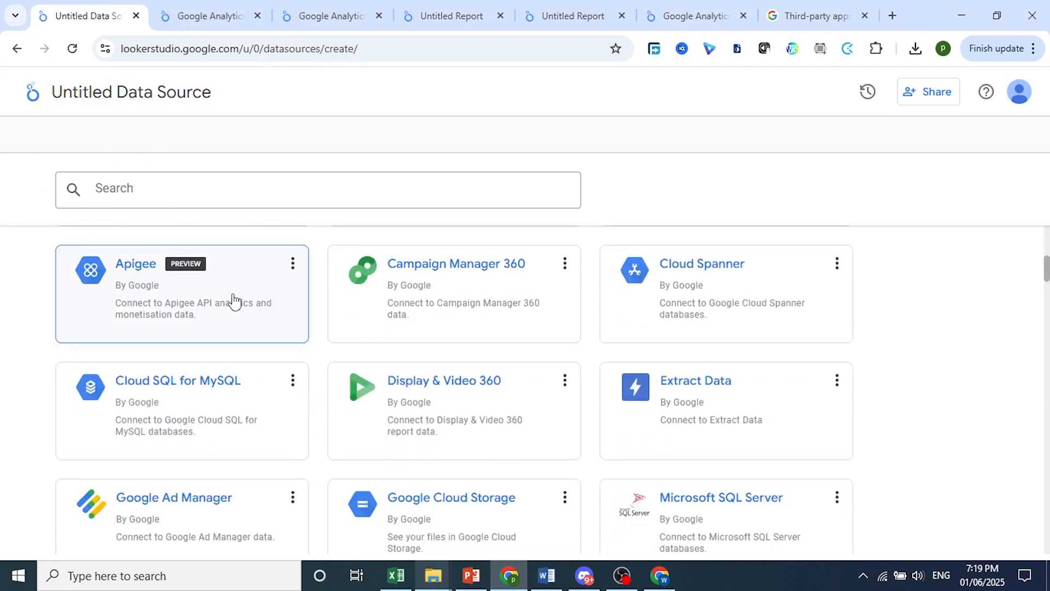
scroll(312, 336, "up", 12)
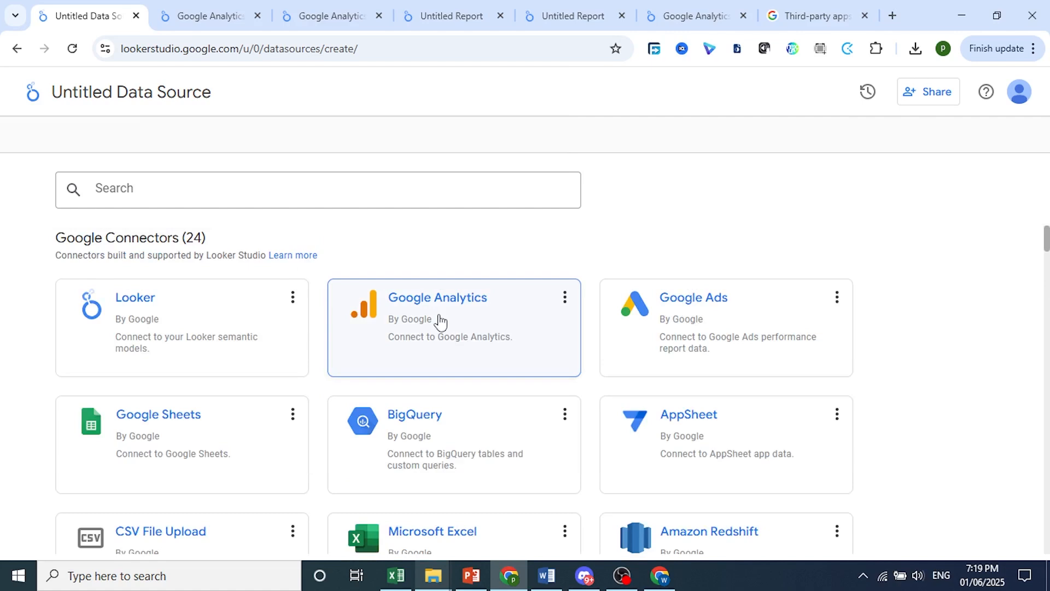
scroll(705, 350, "down", 11)
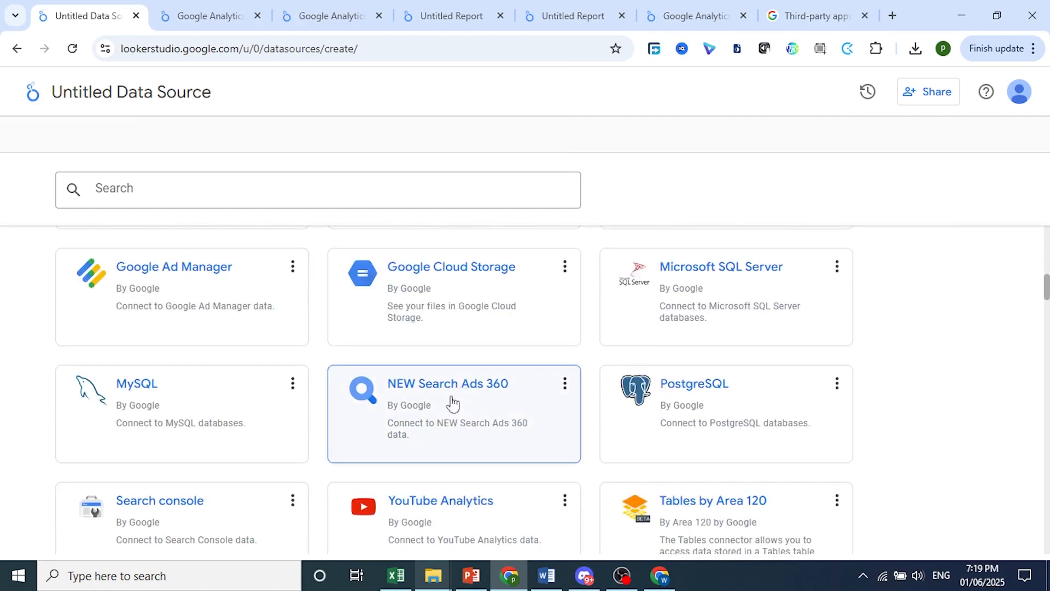
scroll(452, 404, "down", 7)
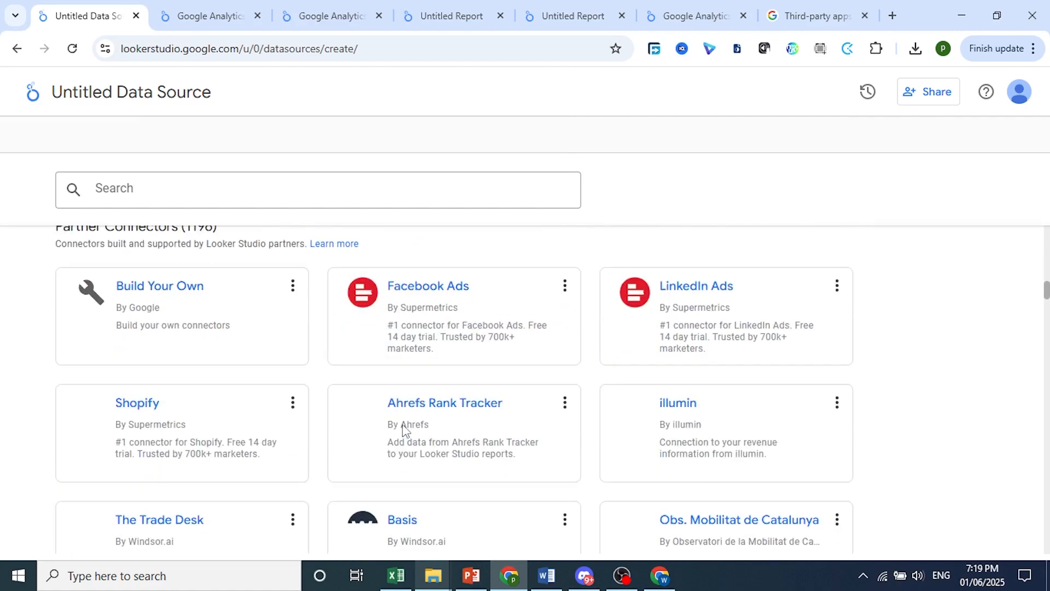
Step: Leave the untitled data source for the home page and open the Template Gallery from the recent reports
left_click(33, 105)
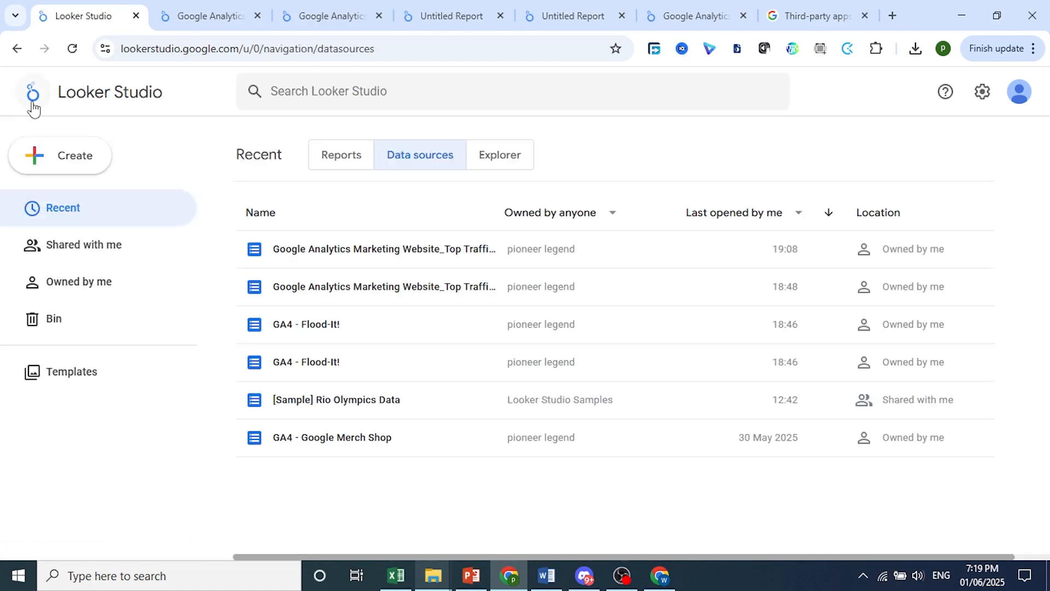
left_click(336, 160)
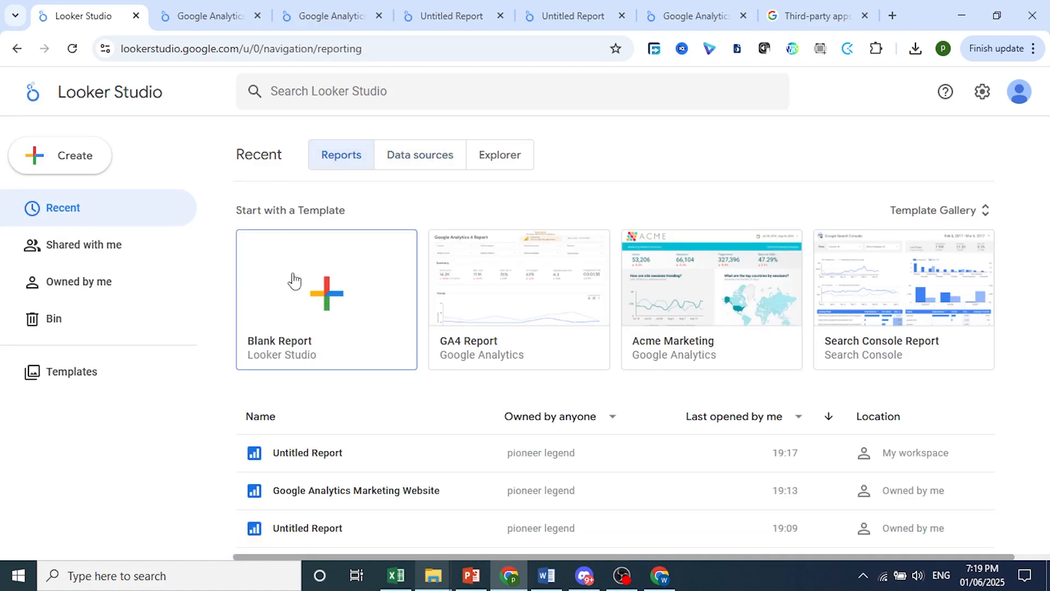
left_click(927, 217)
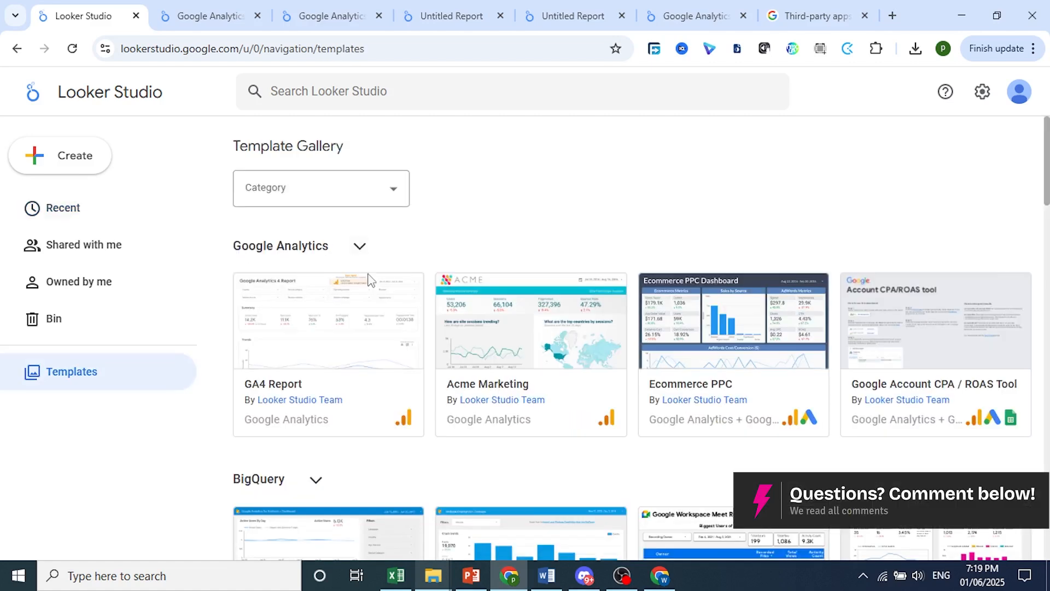
Step: Examine the report templates in the gallery, including the full Google Analytics and Google Ads categories
left_click(360, 247)
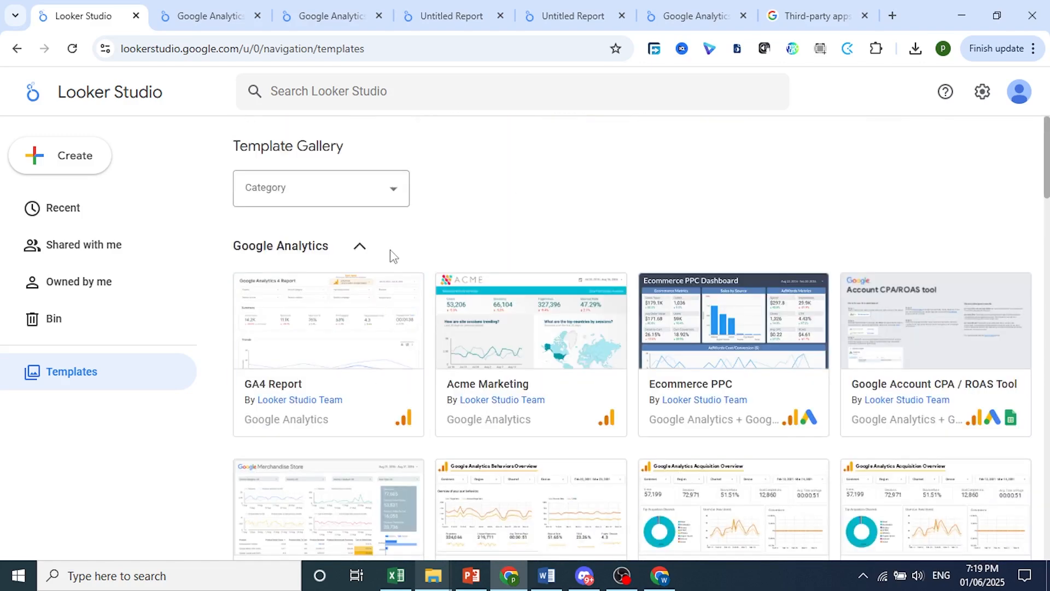
left_click(359, 246)
scroll(328, 218, "down", 5)
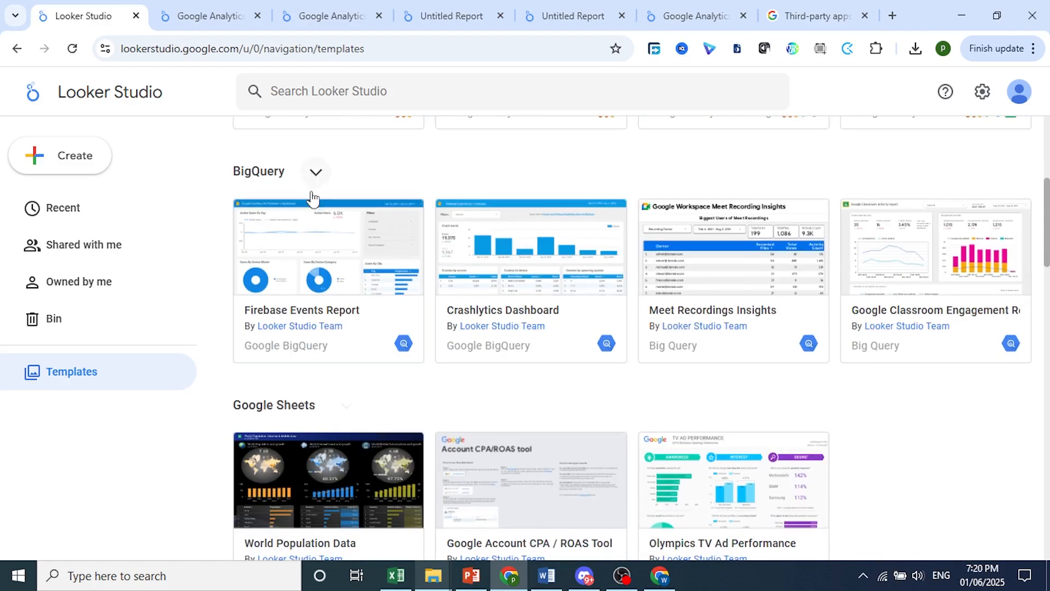
scroll(328, 235, "down", 10)
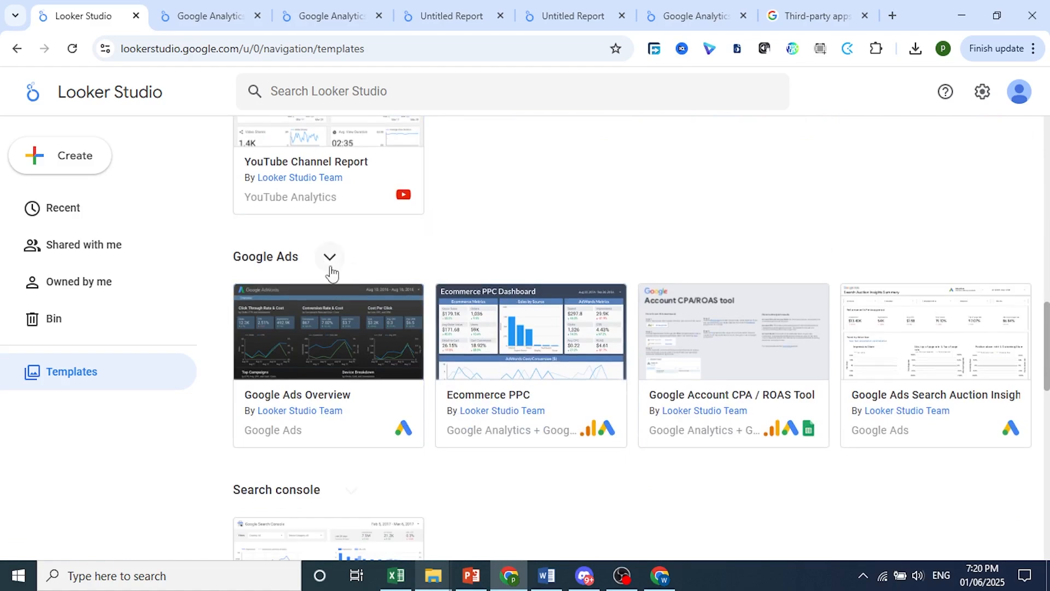
left_click(329, 266)
scroll(363, 352, "down", 10)
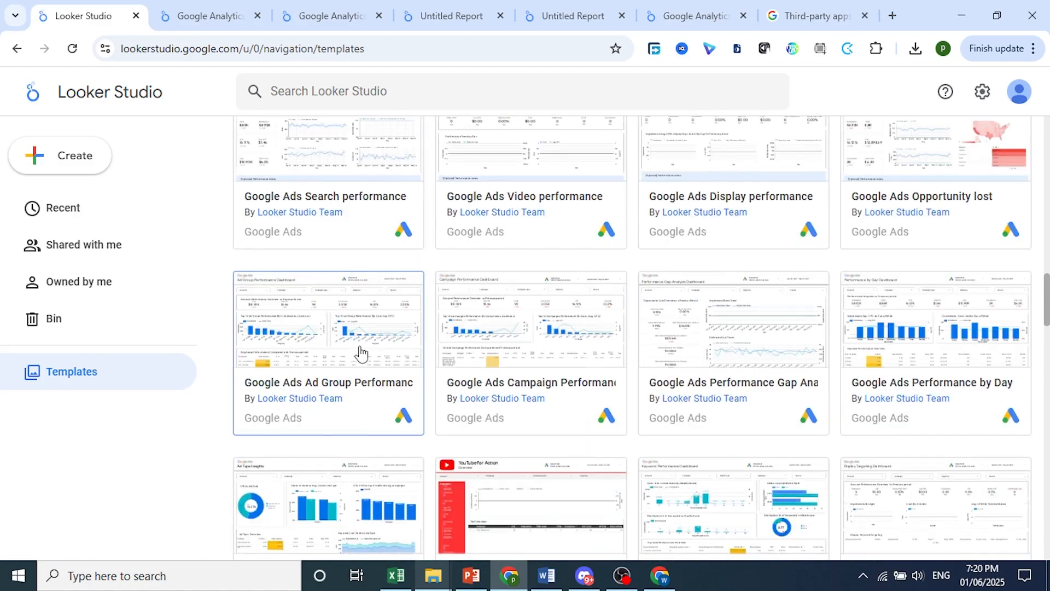
scroll(361, 353, "down", 15)
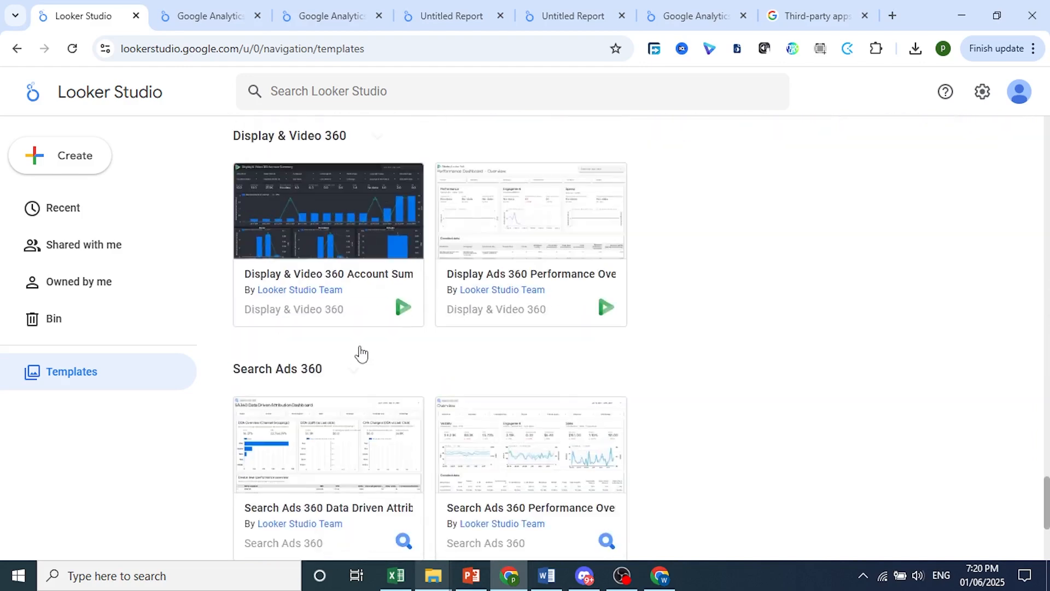
scroll(350, 333, "down", 3)
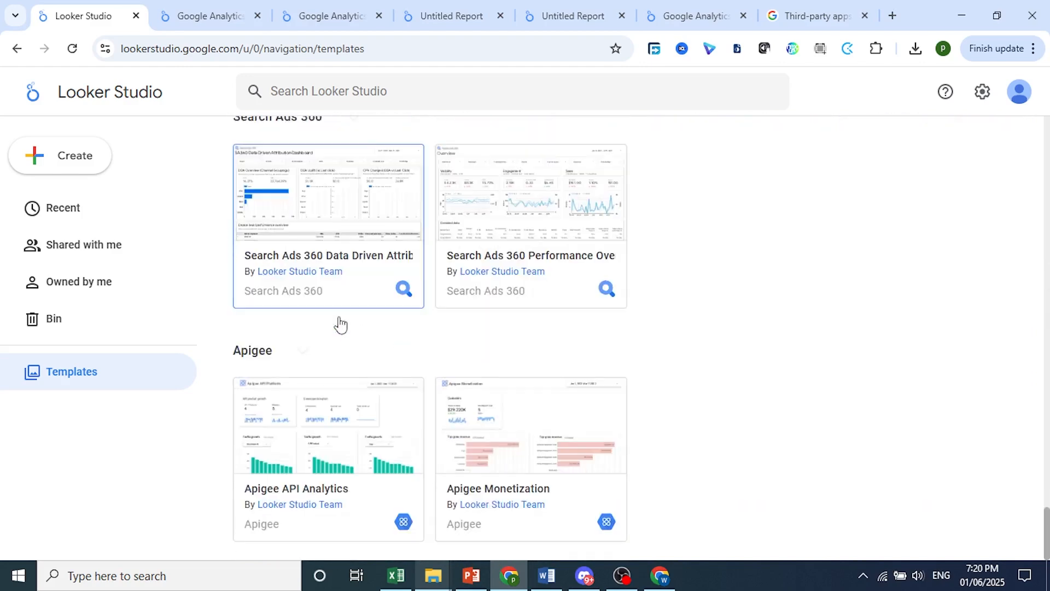
scroll(340, 324, "up", 10)
scroll(340, 323, "up", 7)
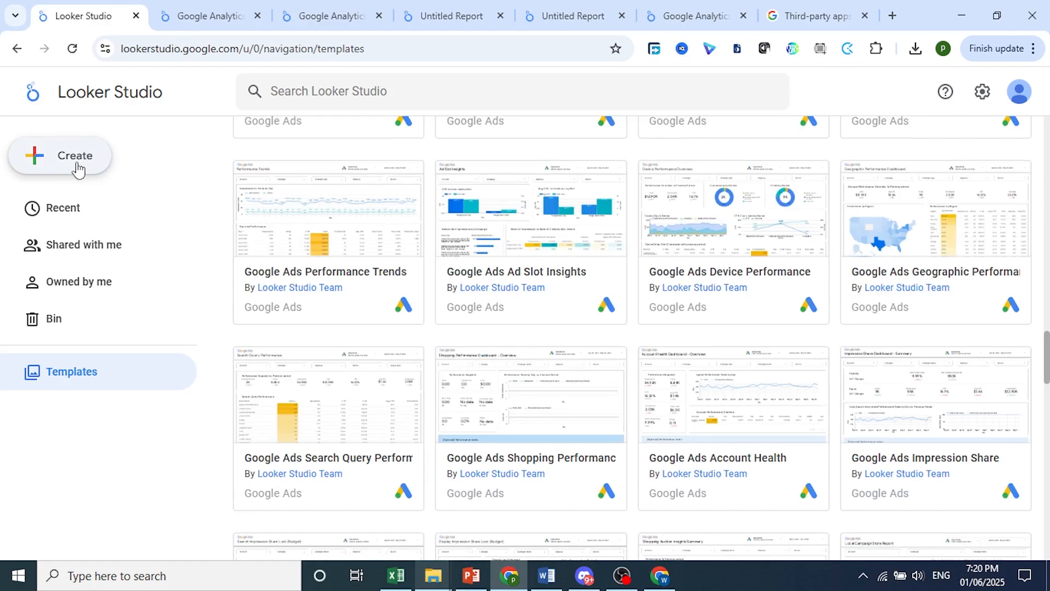
Step: Create a new data source and choose the Google Analytics connector for it
left_click(77, 169)
left_click(71, 244)
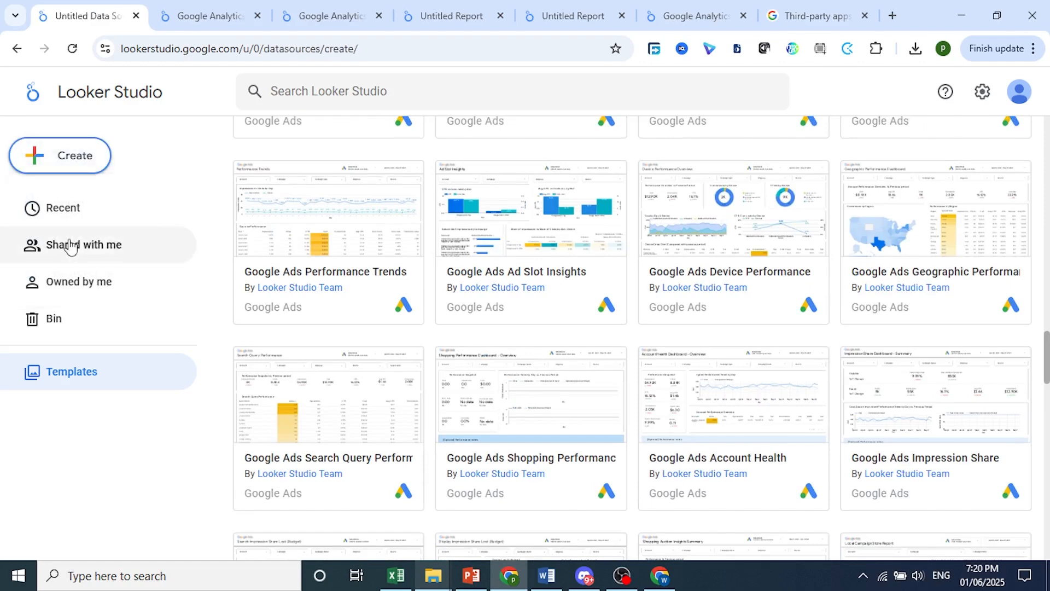
scroll(246, 326, "down", 4)
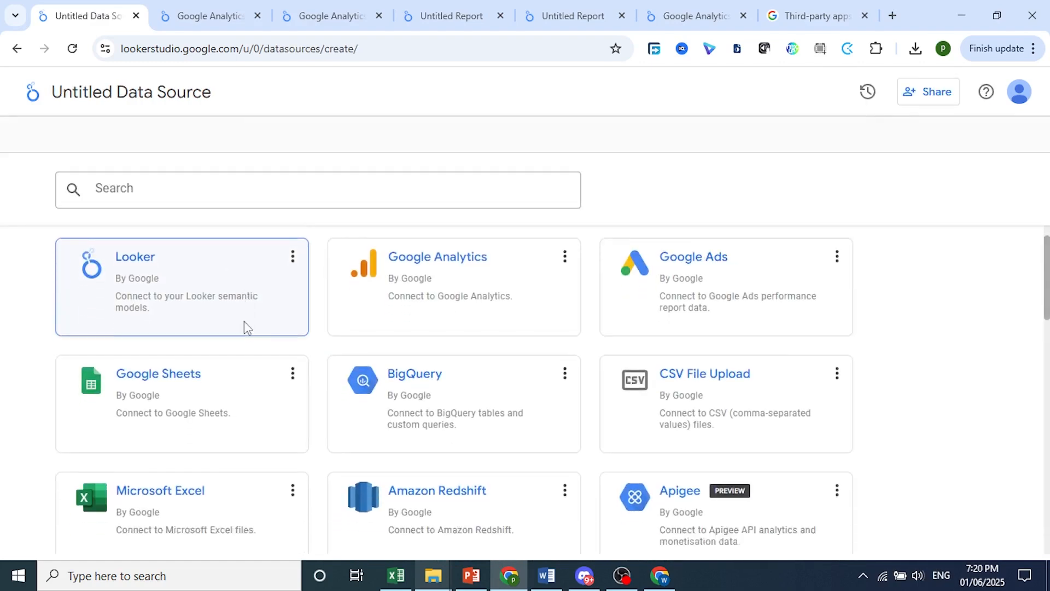
scroll(217, 333, "down", 3)
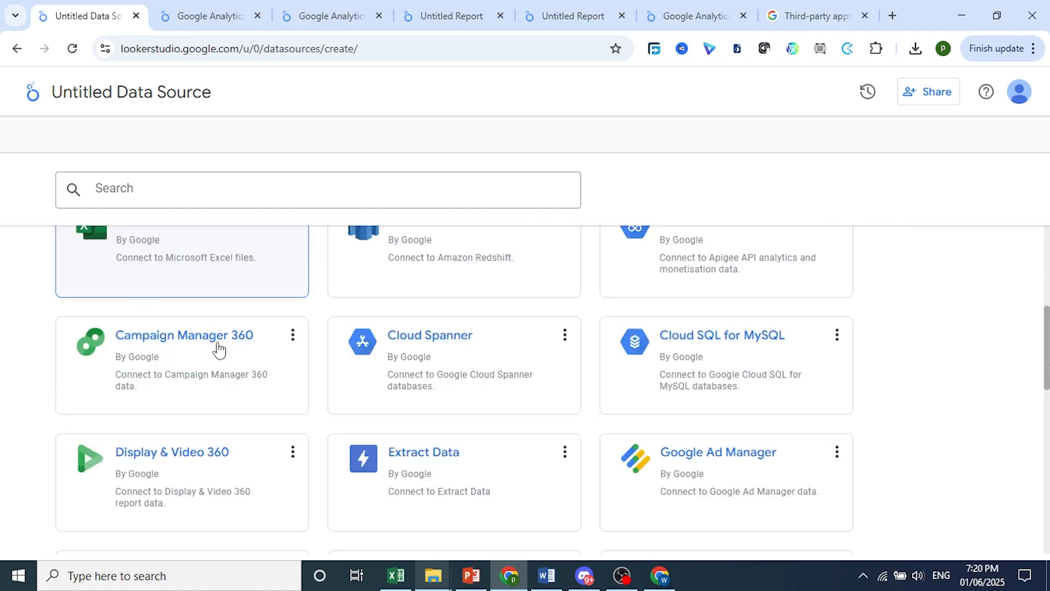
scroll(219, 348, "down", 3)
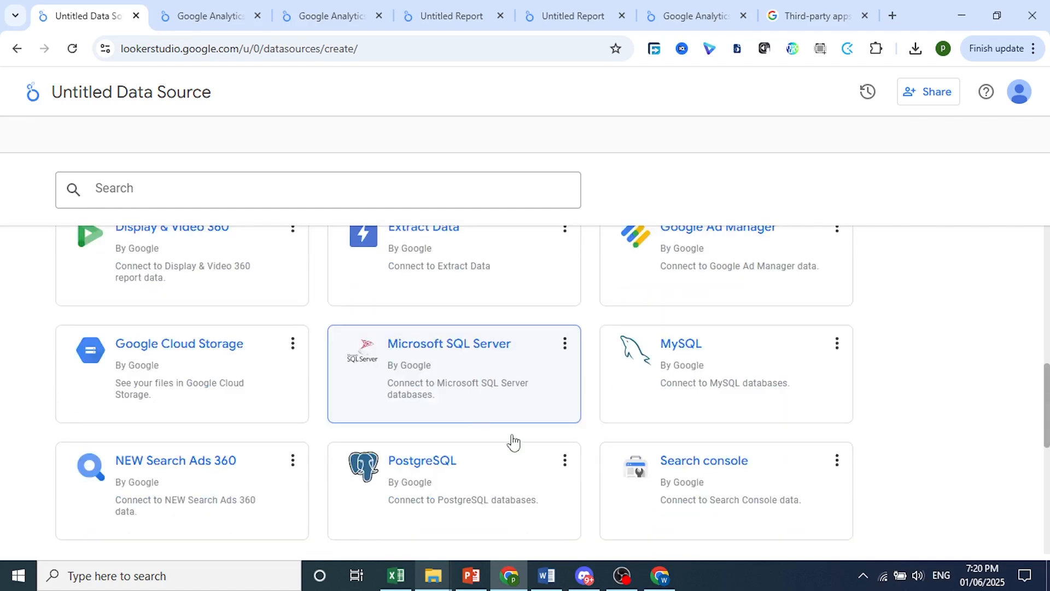
scroll(502, 431, "up", 10)
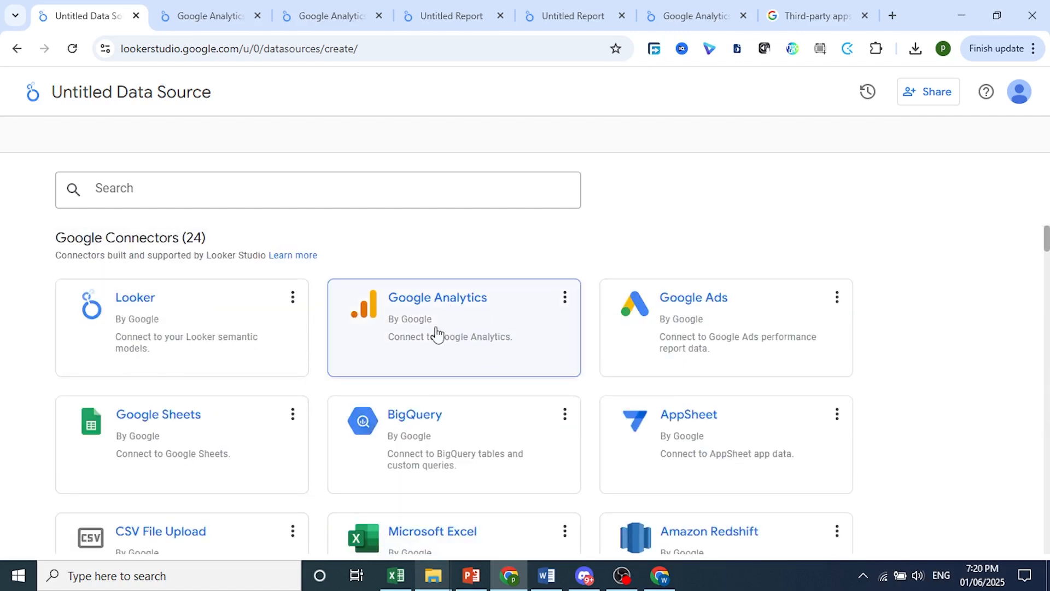
left_click(436, 333)
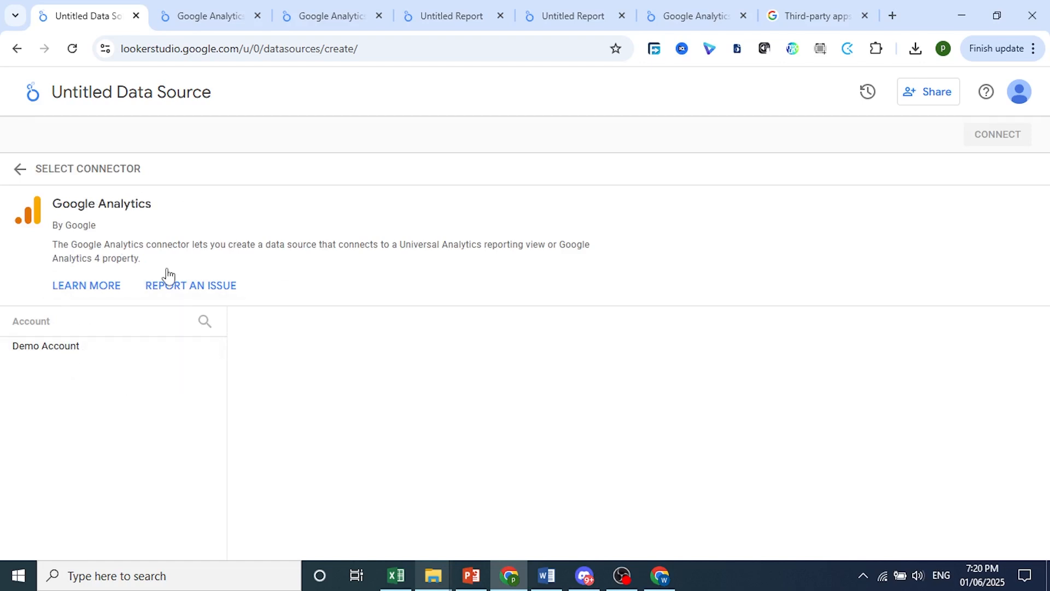
Step: Connect the data source to the GA4 - Google Merch Shop property of the Demo Account
left_click(55, 347)
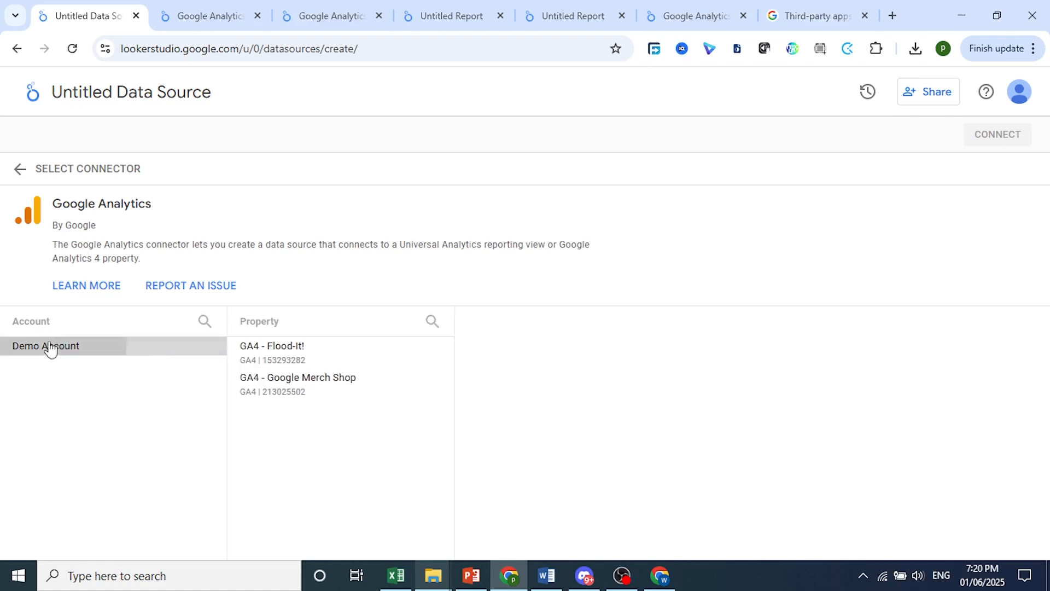
left_click(295, 392)
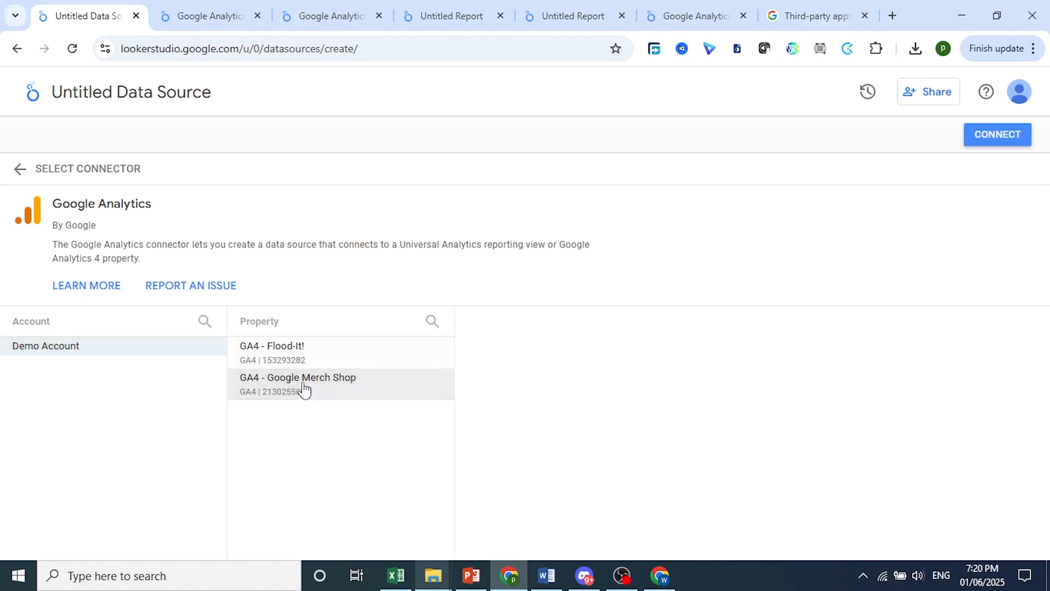
left_click(998, 137)
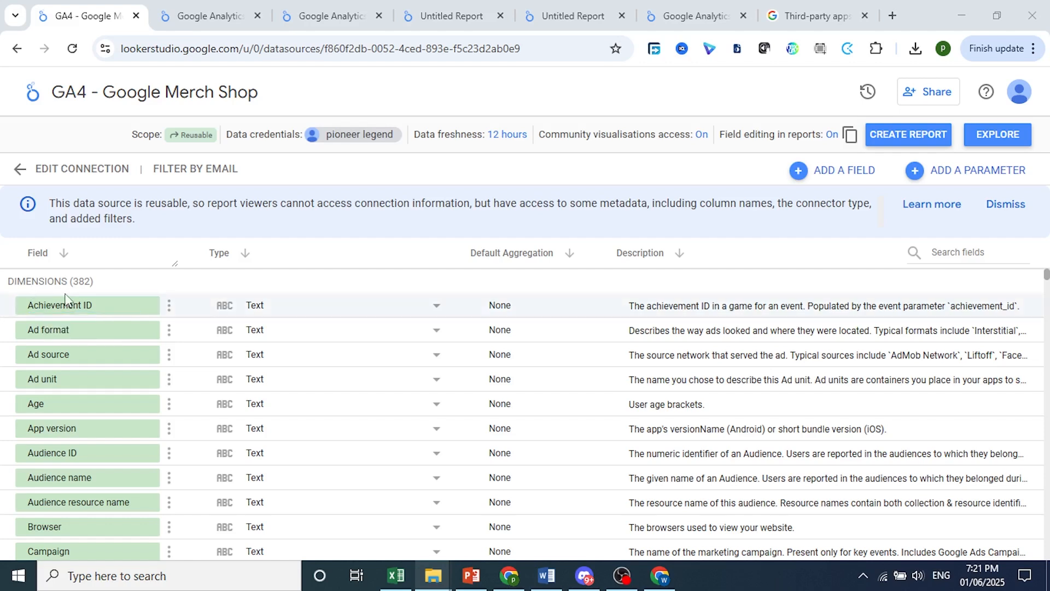
Step: Examine the dimension fields of the GA4 - Google Merch Shop data source with their types, default aggregations and descriptions
scroll(279, 432, "down", 2)
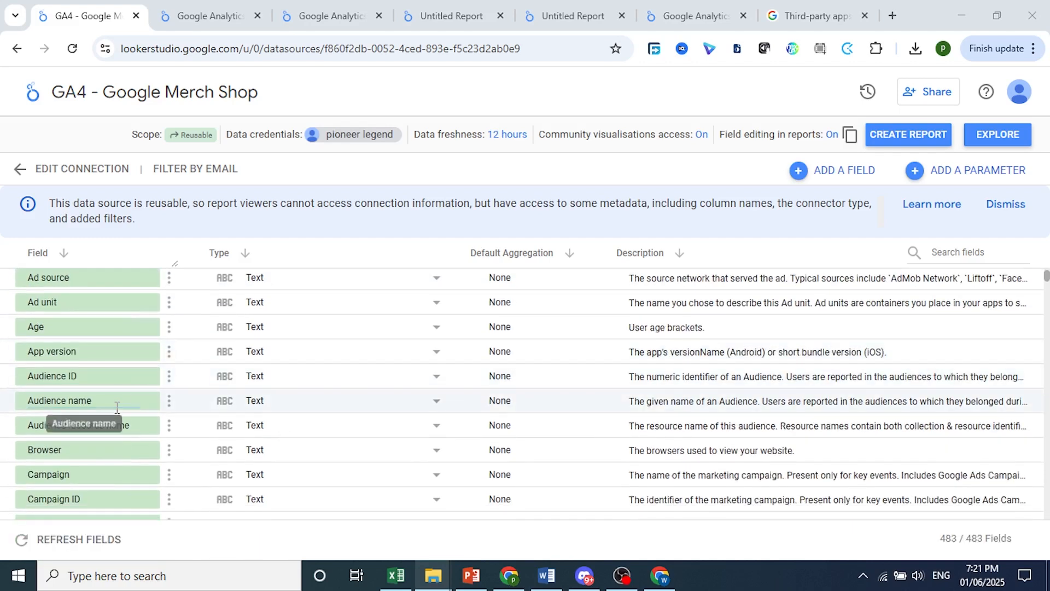
scroll(116, 408, "down", 12)
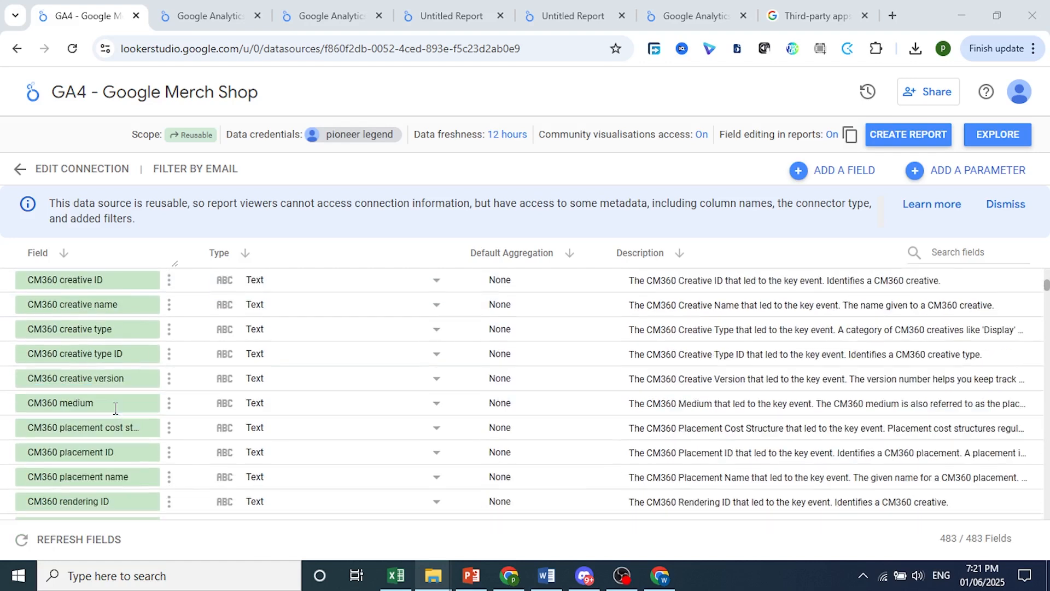
scroll(115, 407, "down", 10)
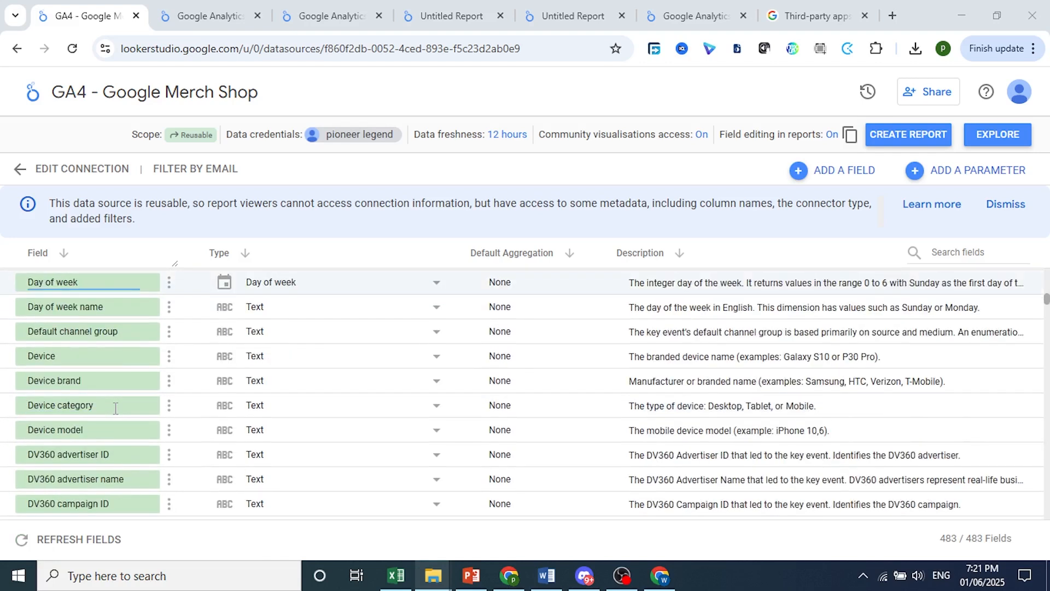
scroll(267, 439, "up", 3)
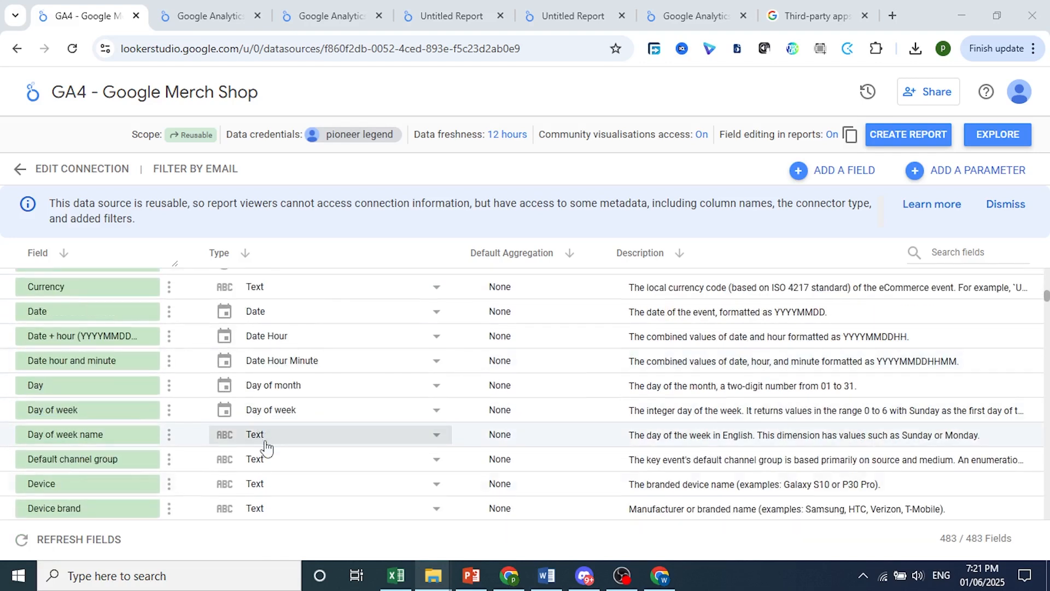
scroll(265, 428, "down", 5)
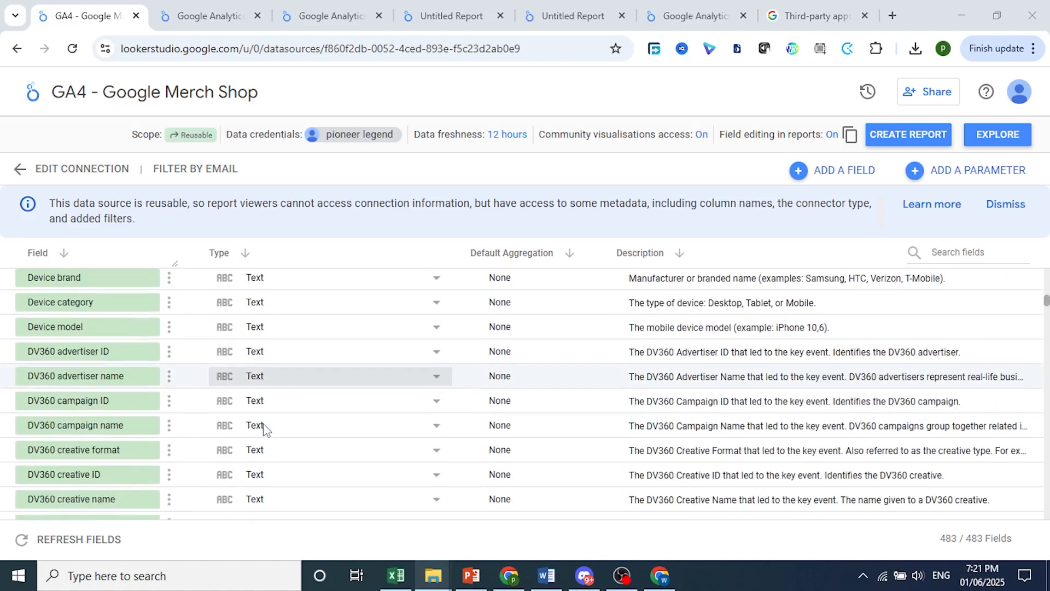
scroll(265, 428, "down", 20)
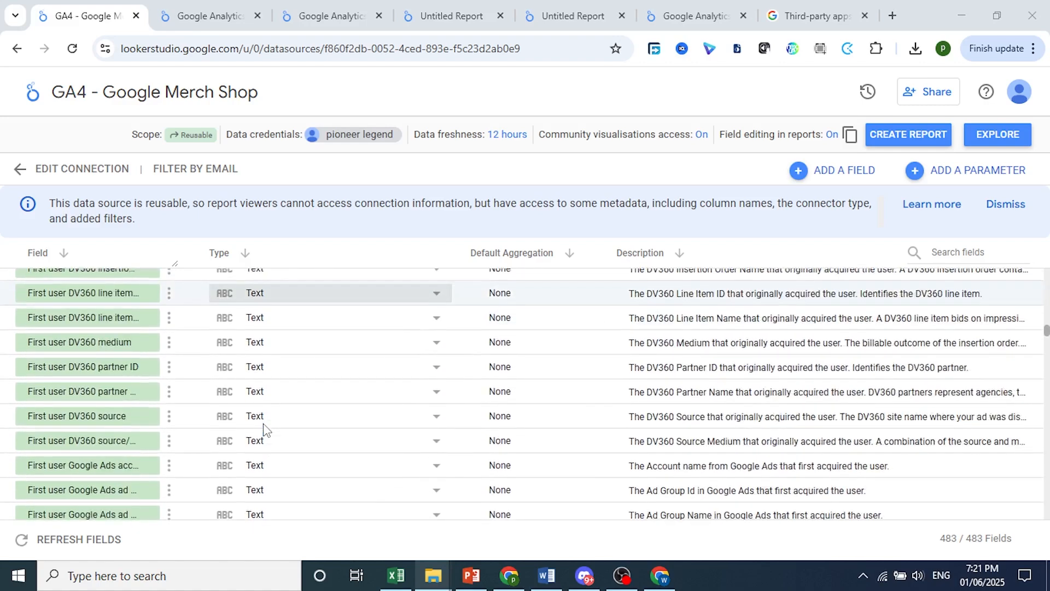
scroll(265, 429, "down", 20)
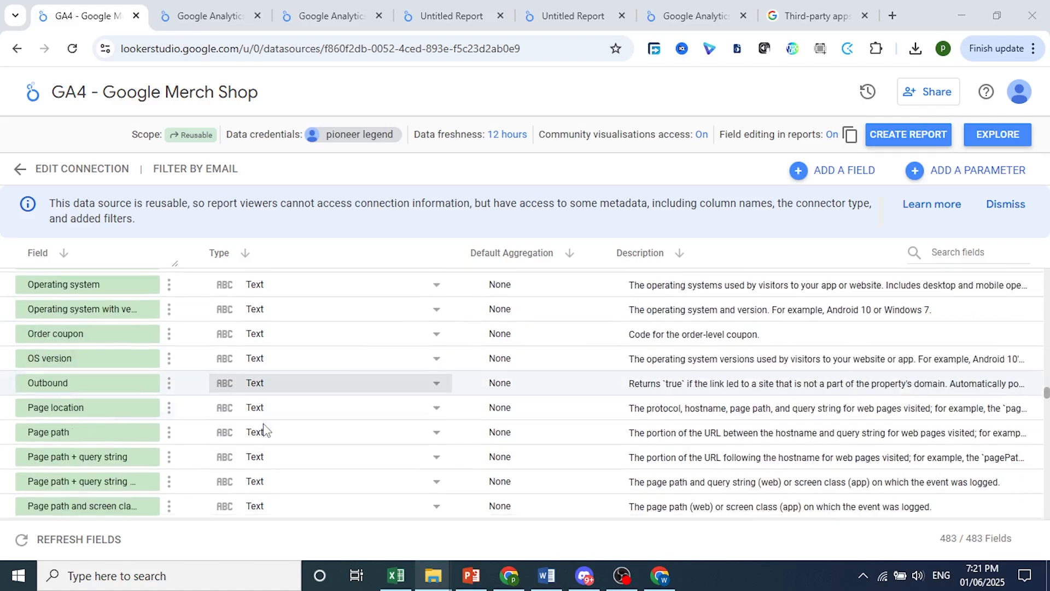
scroll(266, 428, "down", 20)
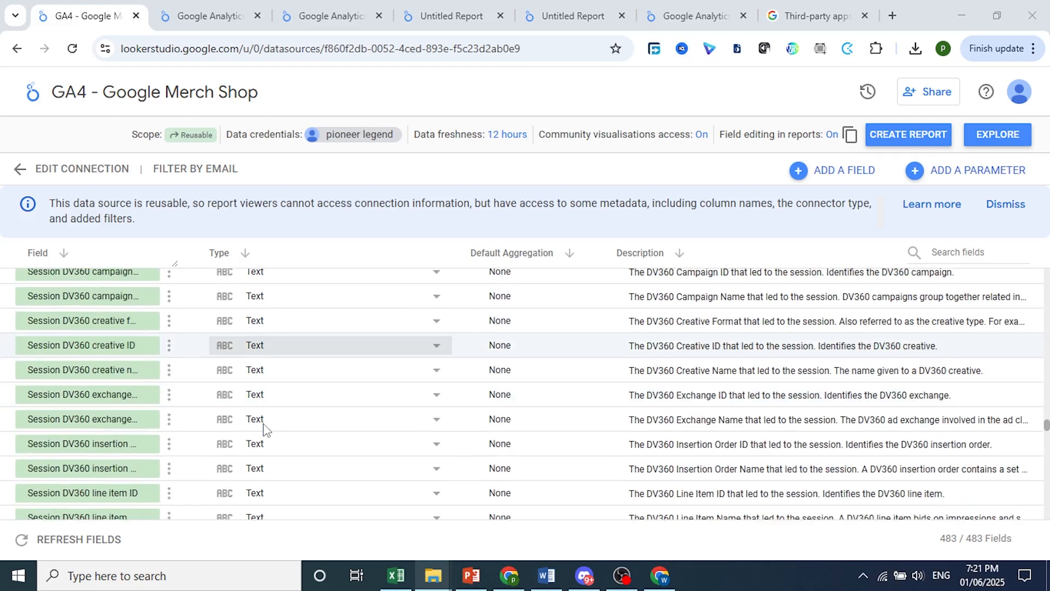
scroll(266, 429, "down", 5)
Step: Create a report from the GA4 - Google Merch Shop data source and confirm adding its data
left_click(918, 140)
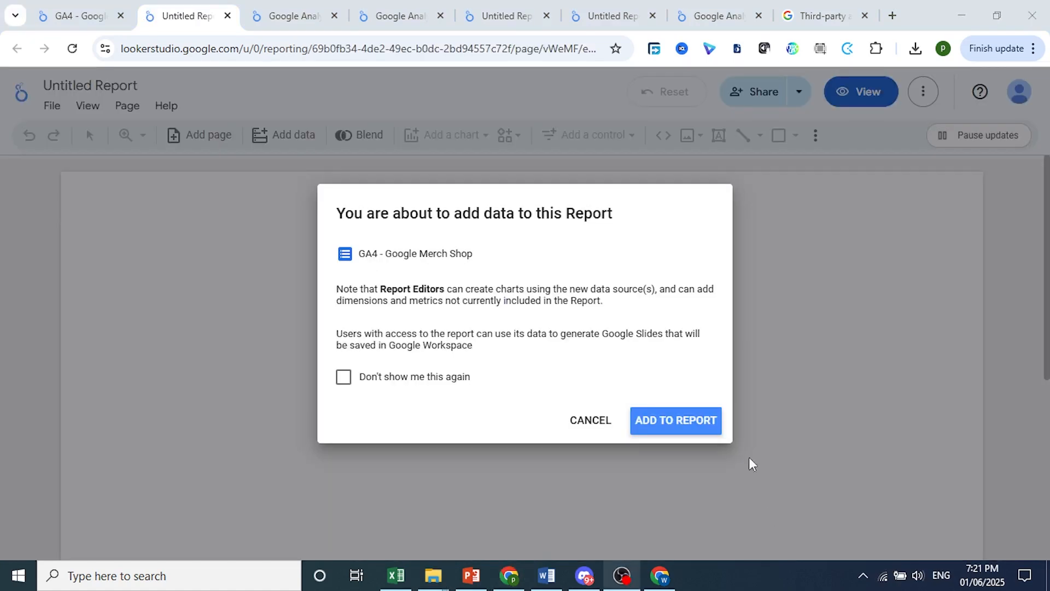
left_click(686, 430)
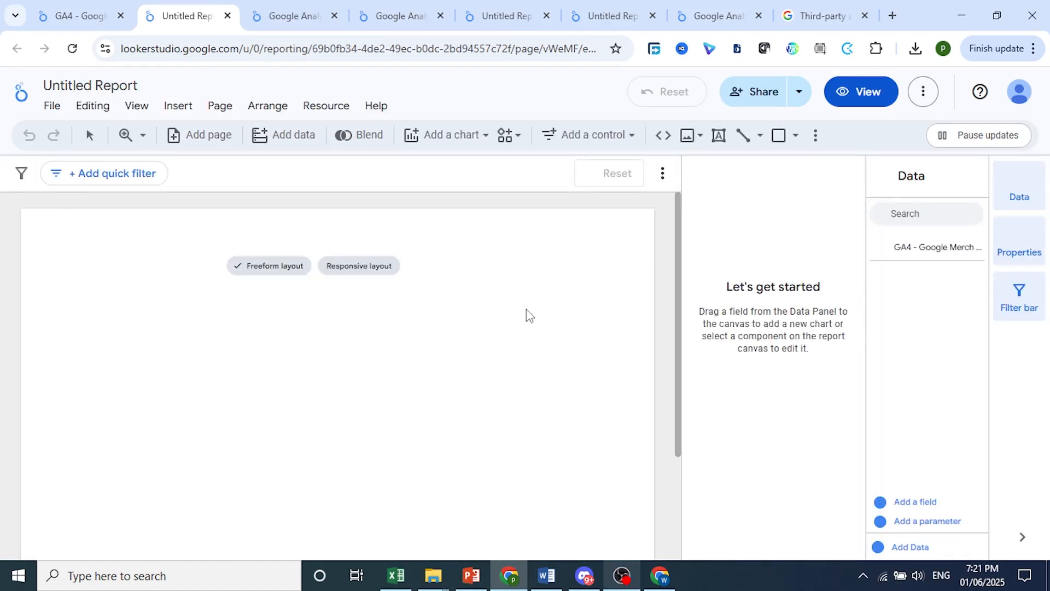
Step: Apply the Constellation theme to the report
right_click(495, 256)
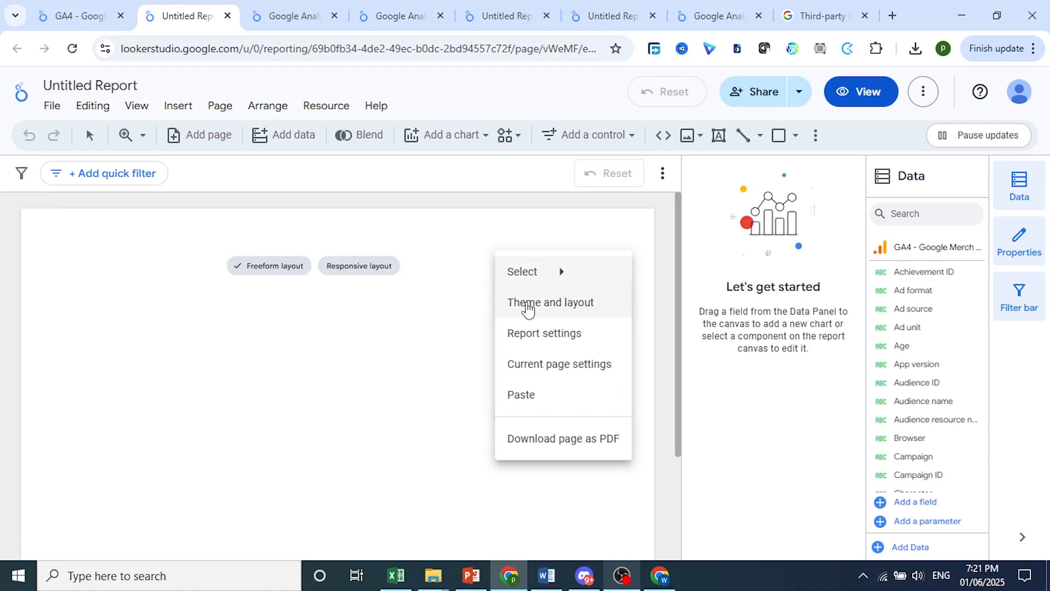
left_click(526, 303)
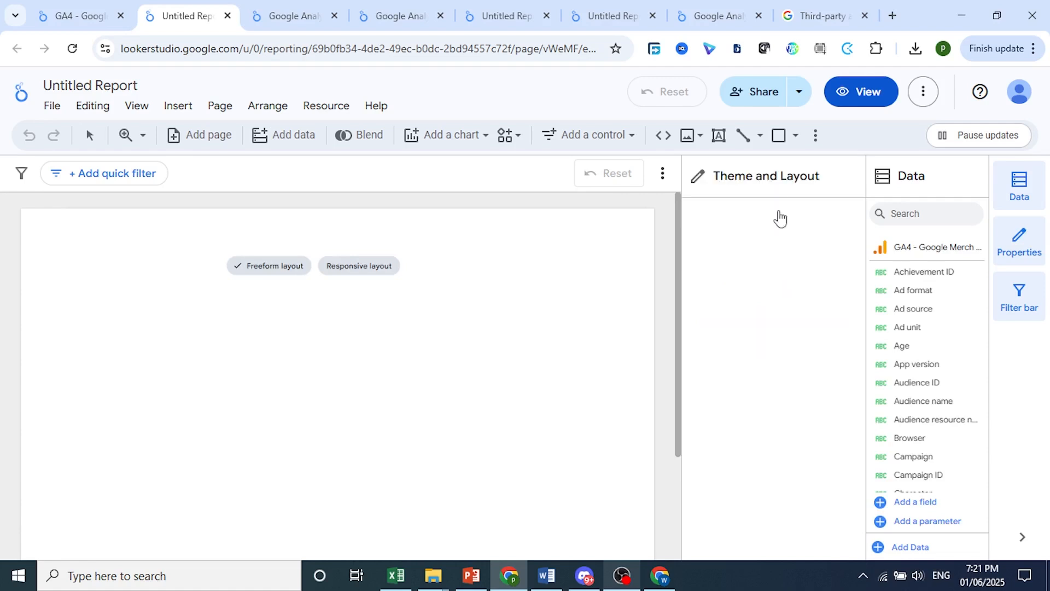
scroll(746, 380, "down", 4)
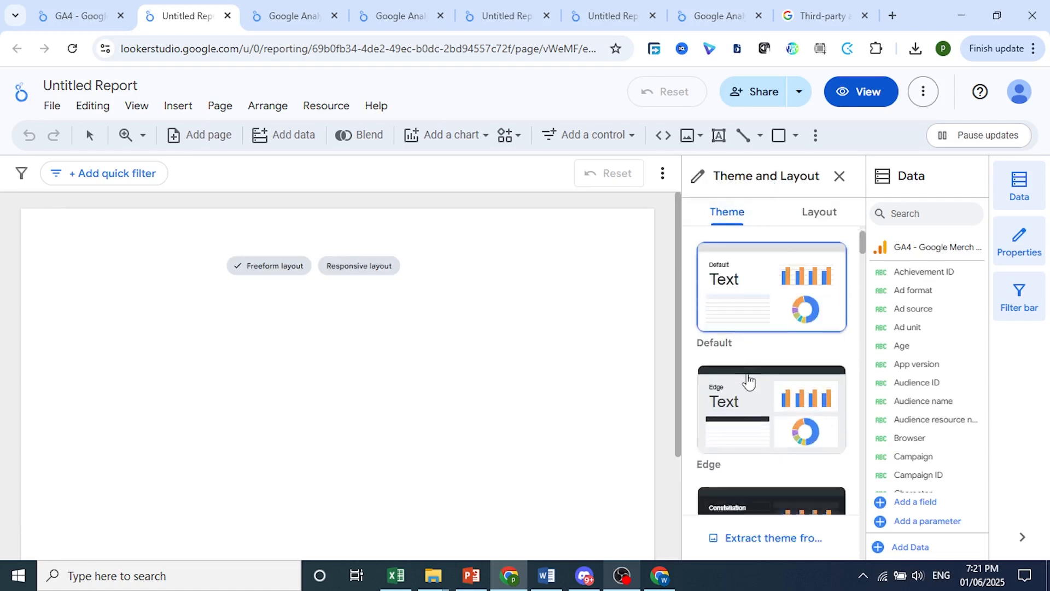
scroll(753, 399, "down", 6)
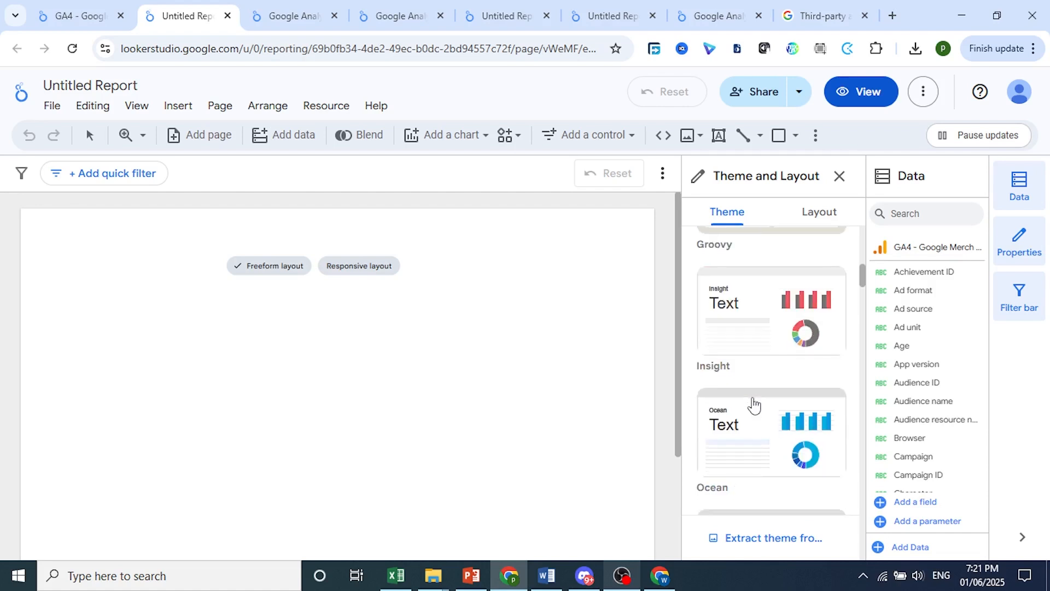
scroll(752, 403, "up", 8)
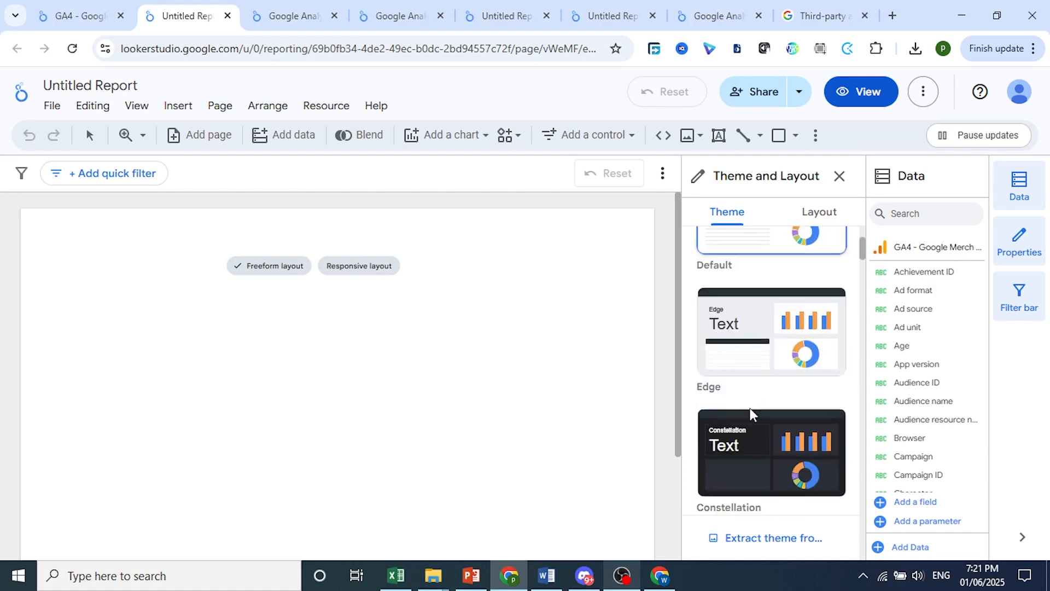
left_click(754, 447)
scroll(755, 447, "down", 1)
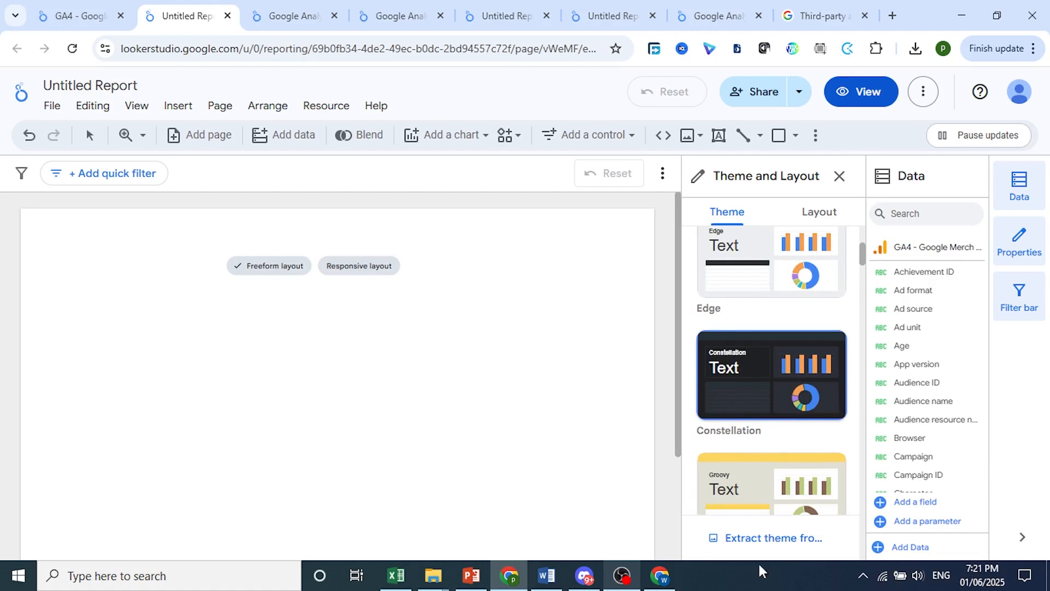
left_click(699, 586)
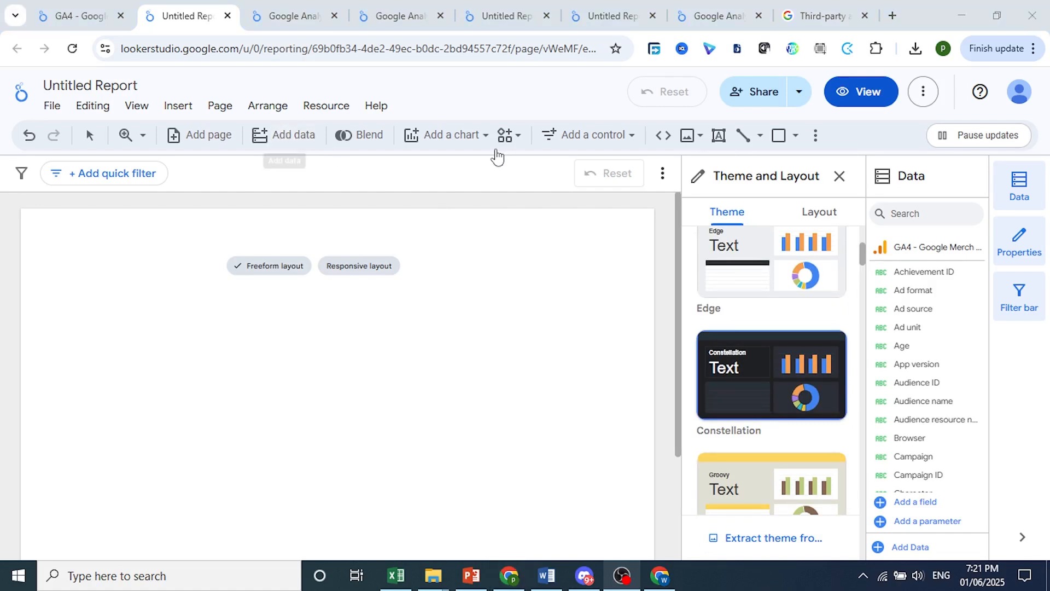
left_click(438, 135)
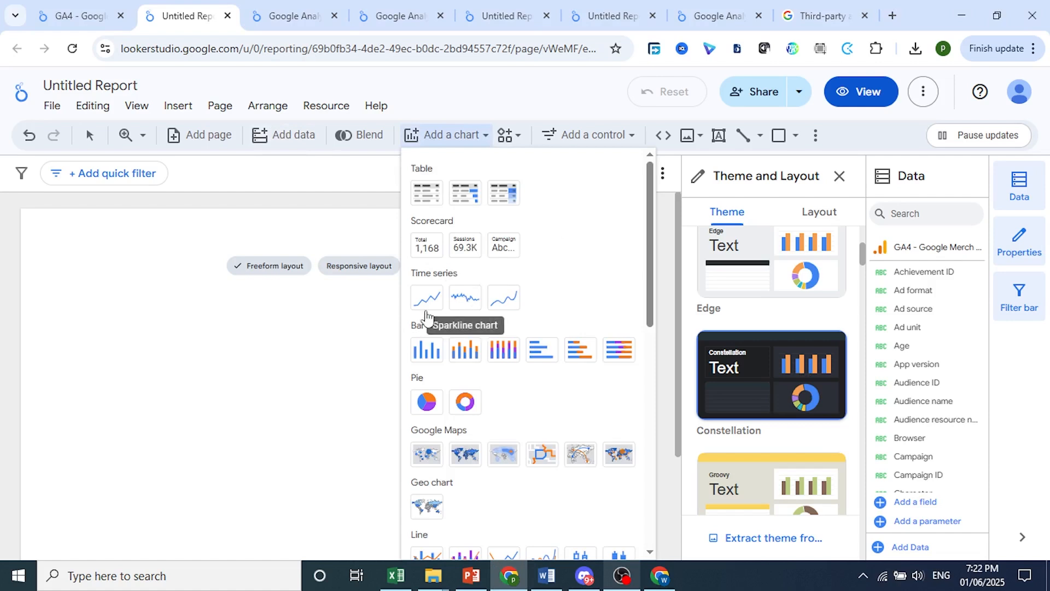
left_click(425, 297)
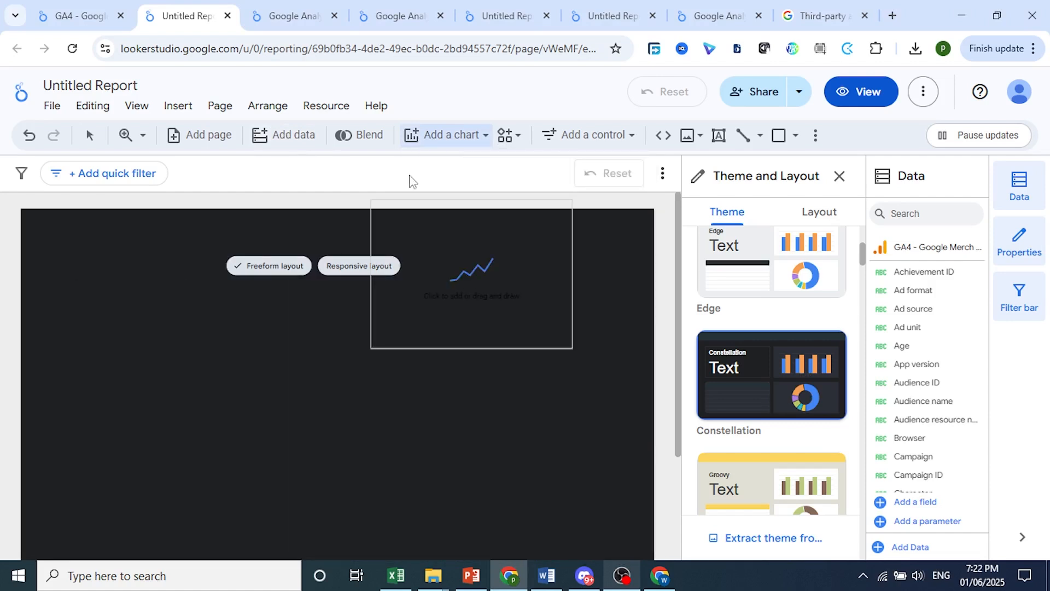
left_click(461, 136)
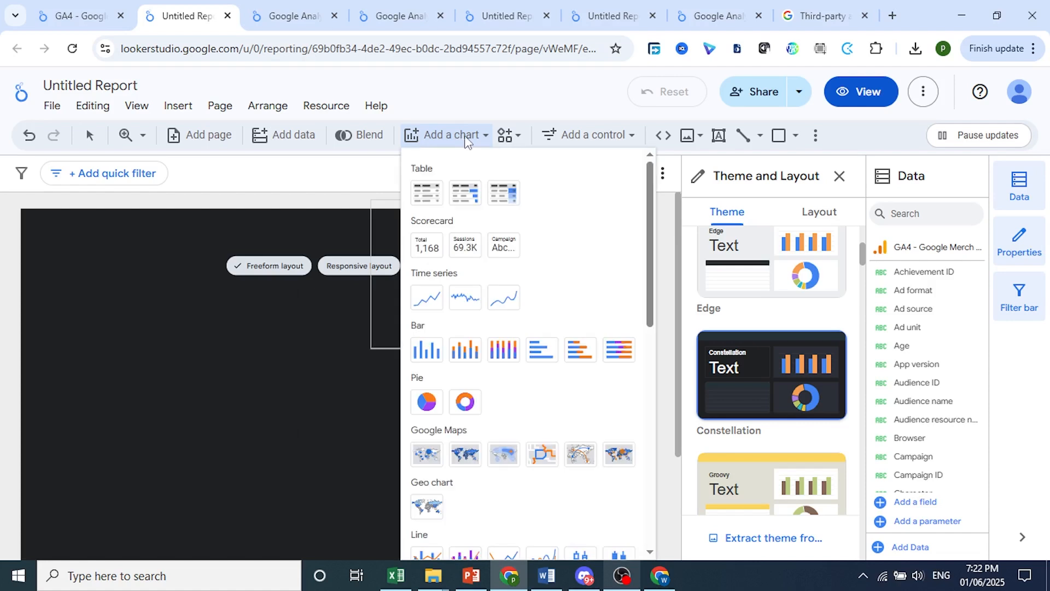
left_click(429, 307)
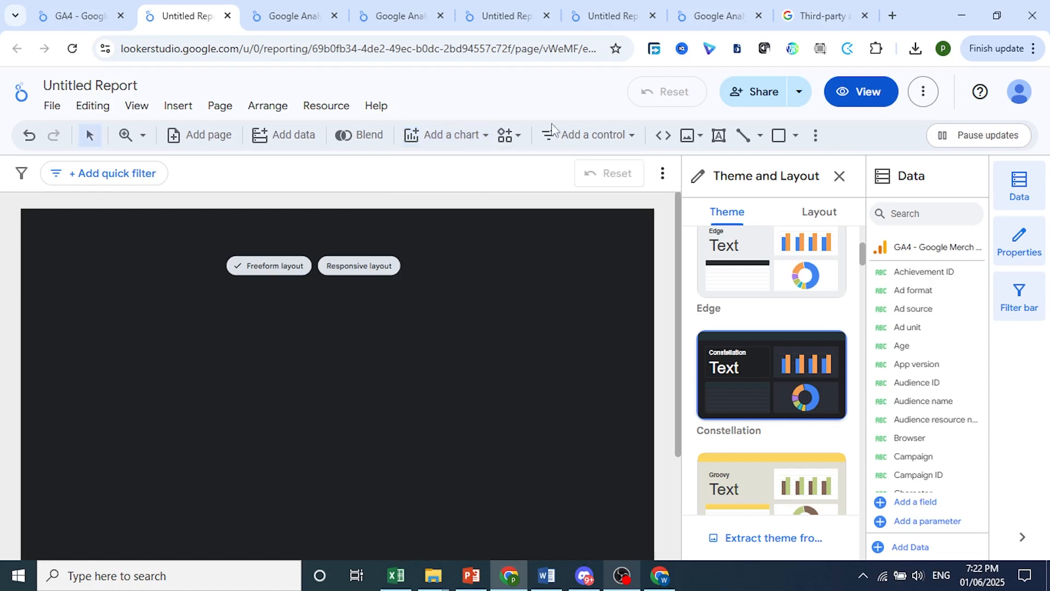
Step: Add a time series chart to the left half of the report page, below the layout options
left_click(454, 138)
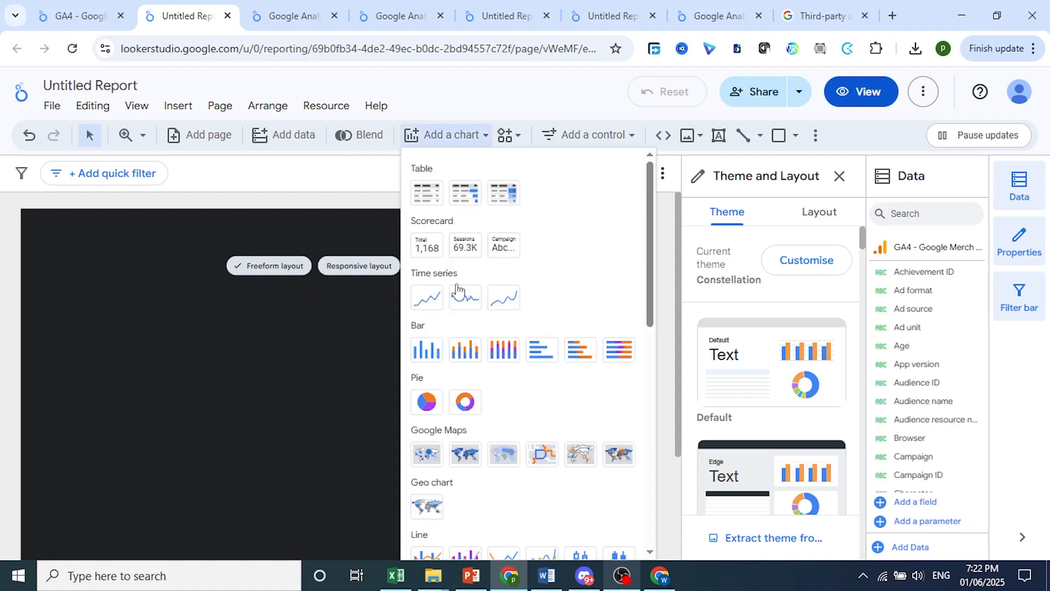
left_click(429, 298)
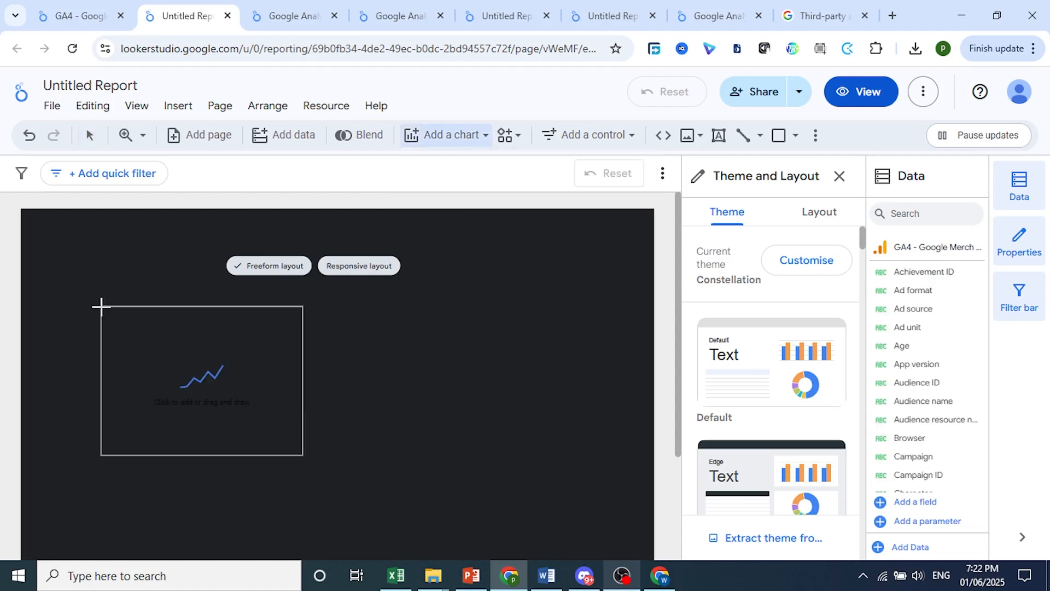
left_click(119, 313)
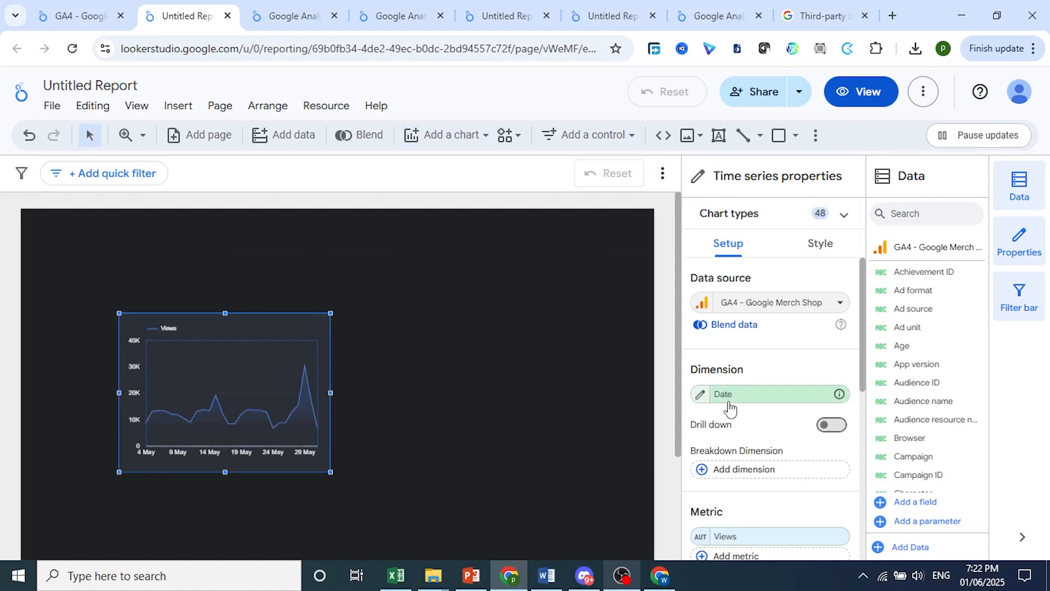
Step: Replace the time series chart's Views metric with Active users
scroll(749, 462, "down", 1)
scroll(749, 462, "down", 2)
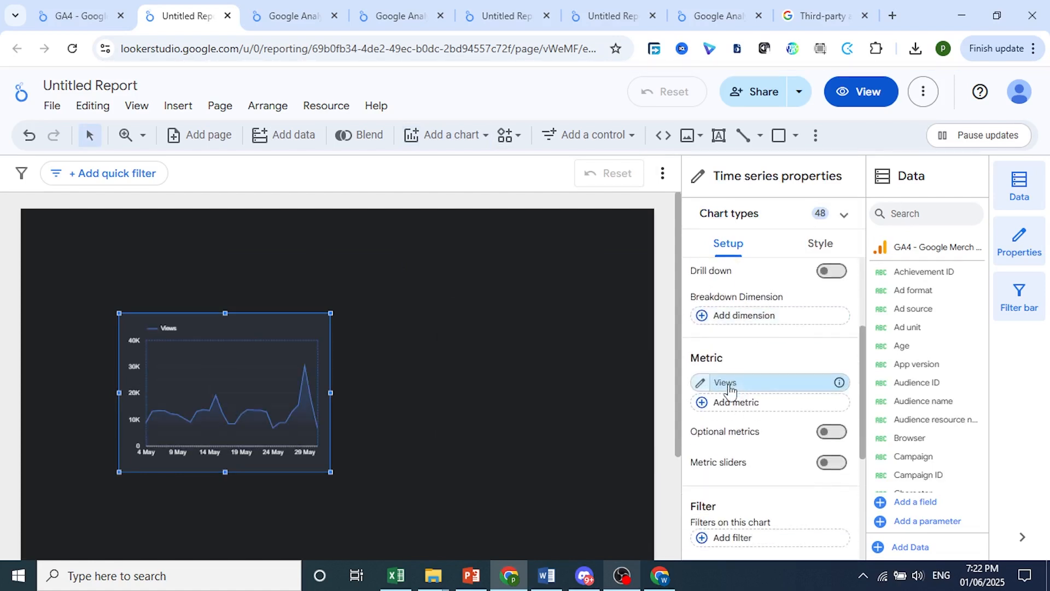
mouse_move(301, 371)
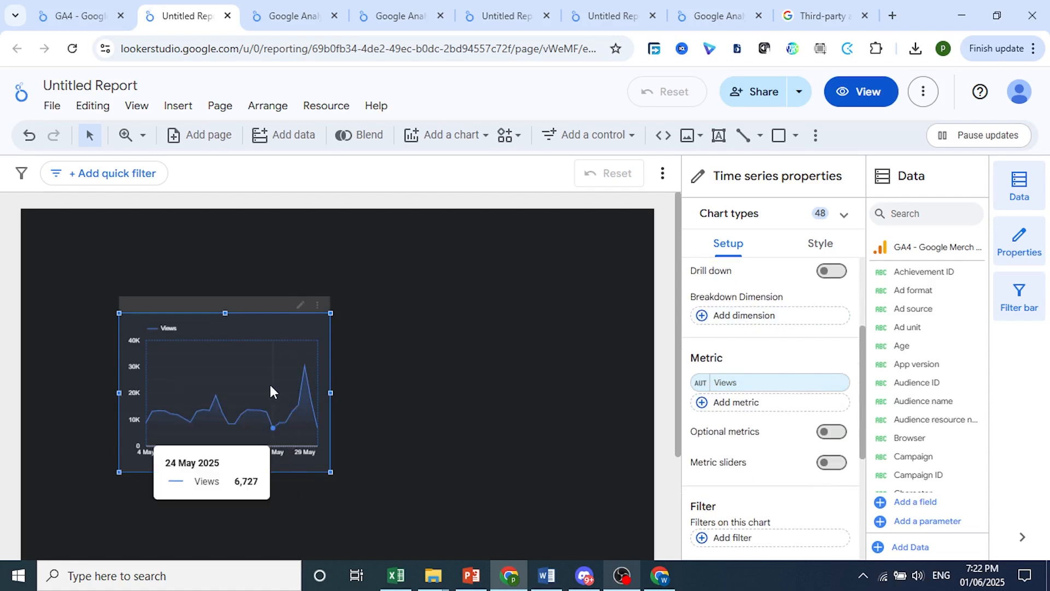
left_click(748, 385)
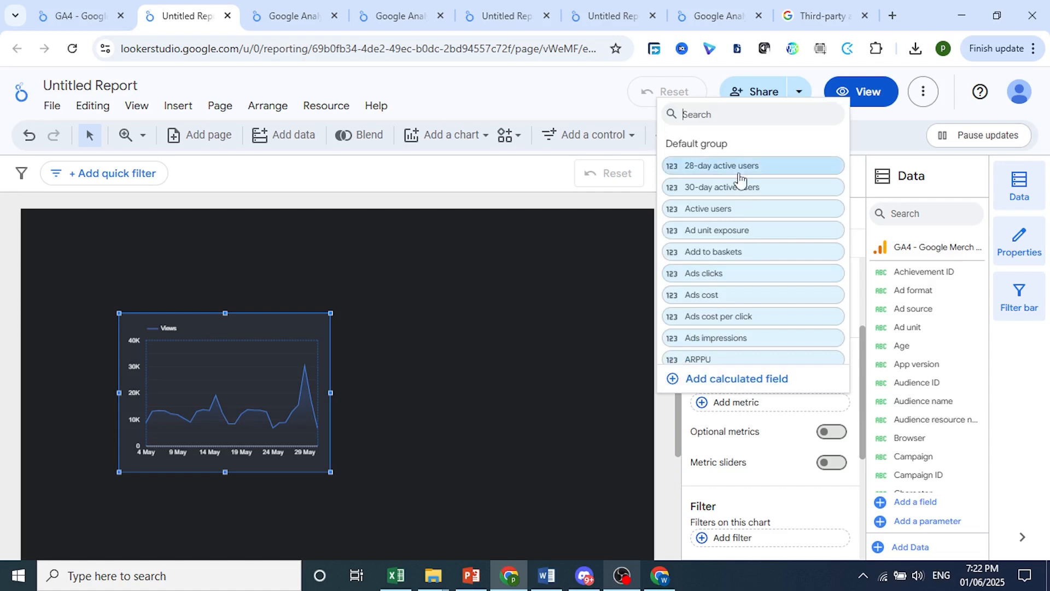
left_click(726, 210)
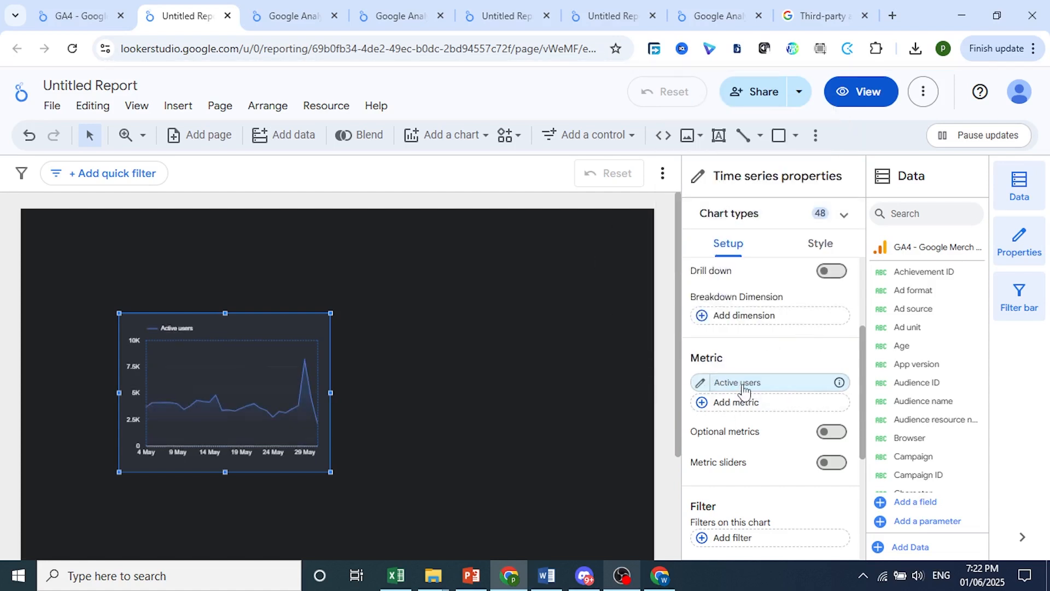
mouse_move(268, 415)
scroll(929, 323, "down", 5)
scroll(930, 337, "up", 3)
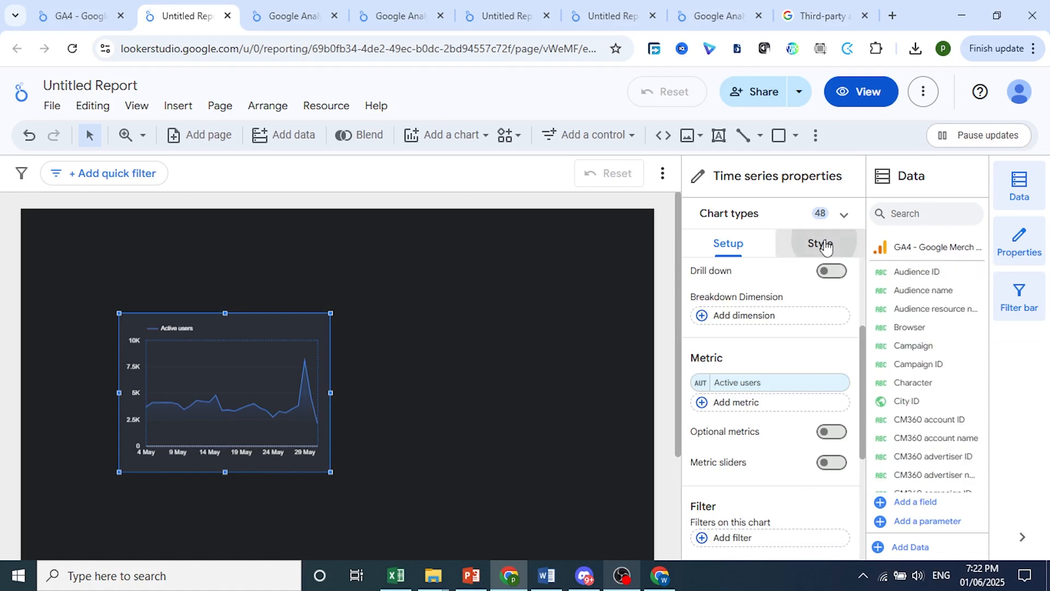
Step: Show the time series chart's title and set the line colour of Series #1 to light green
left_click(818, 253)
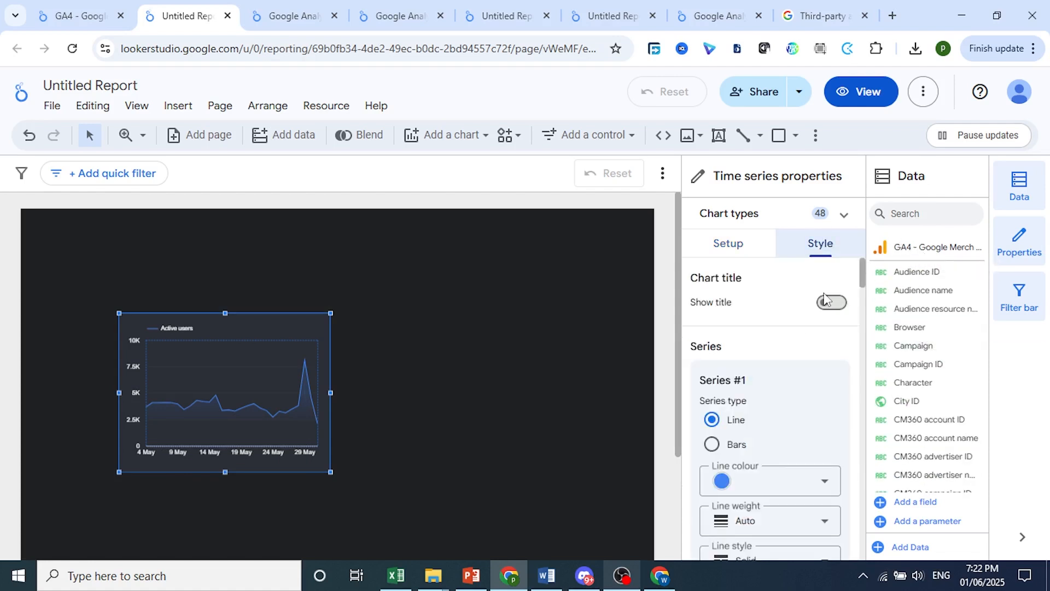
left_click(827, 306)
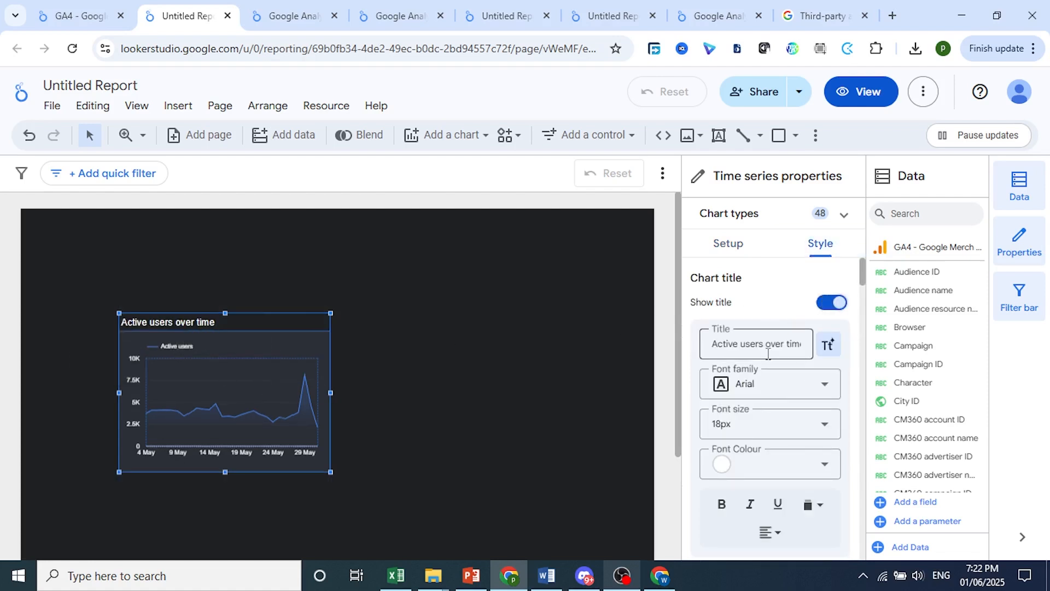
scroll(777, 464, "down", 7)
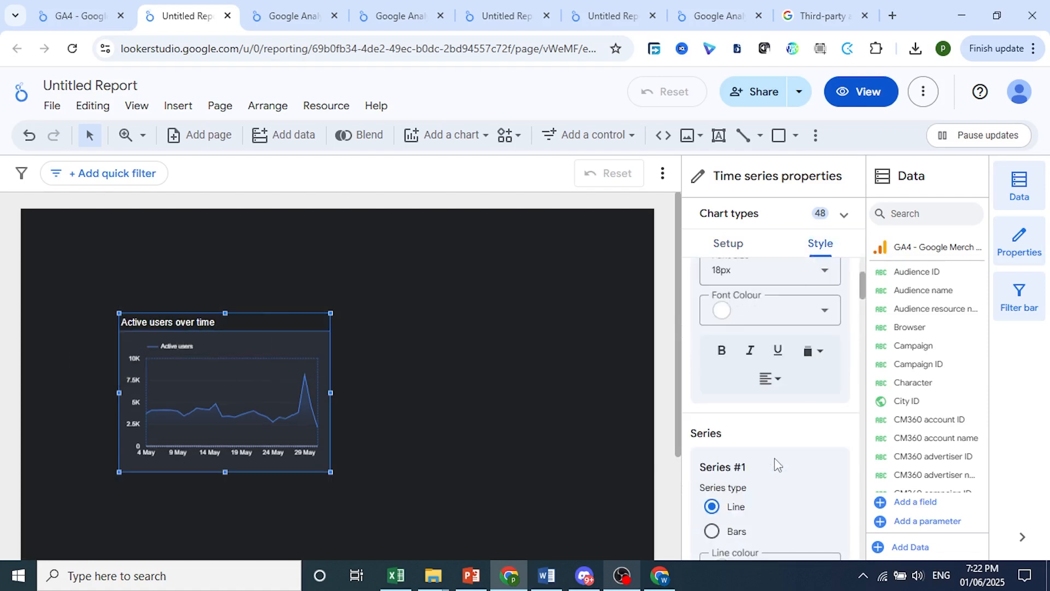
scroll(777, 464, "down", 3)
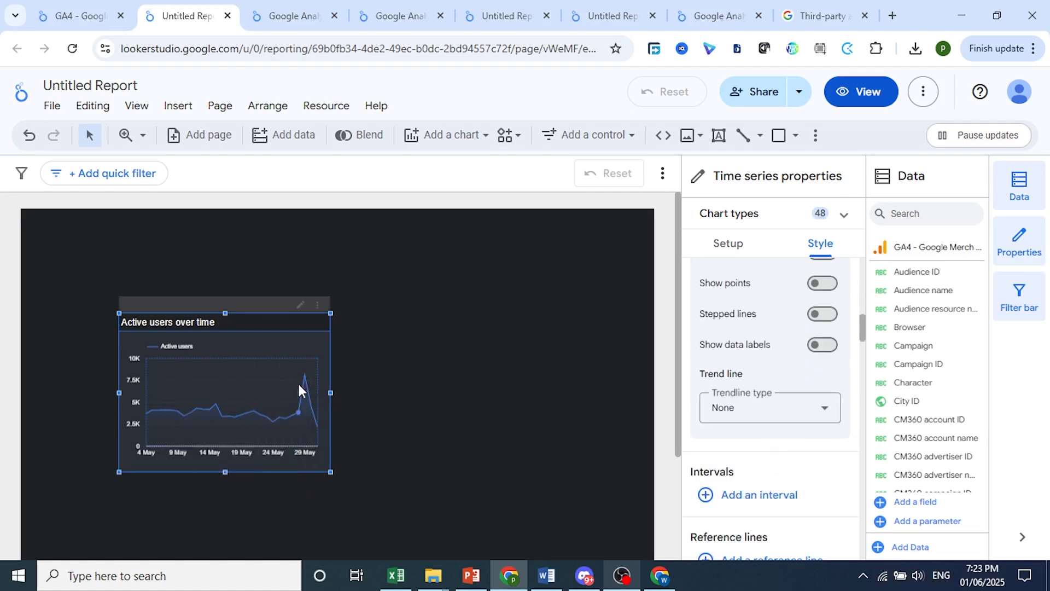
scroll(730, 345, "up", 4)
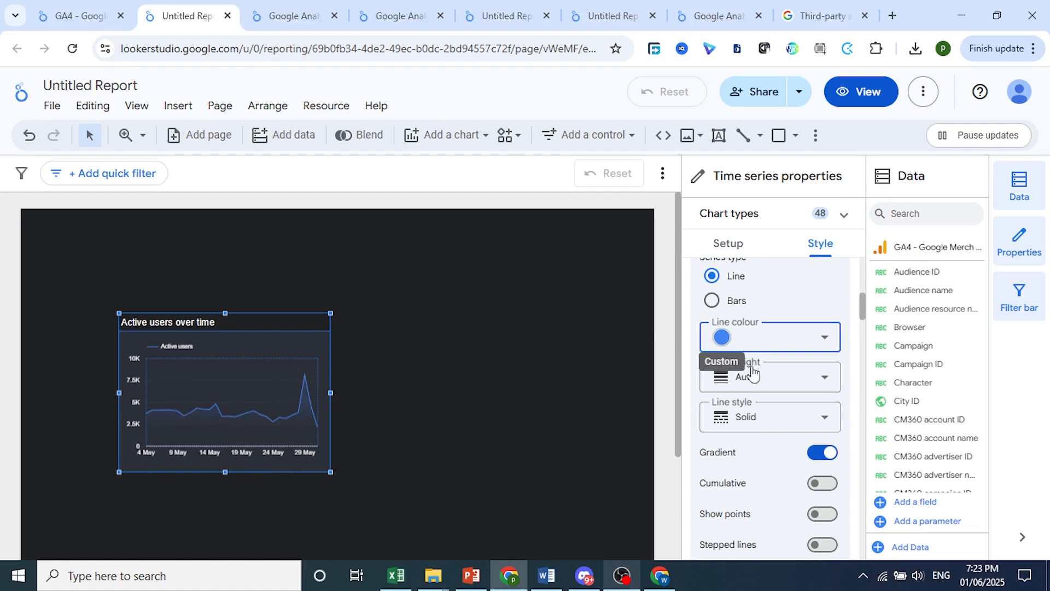
left_click(721, 337)
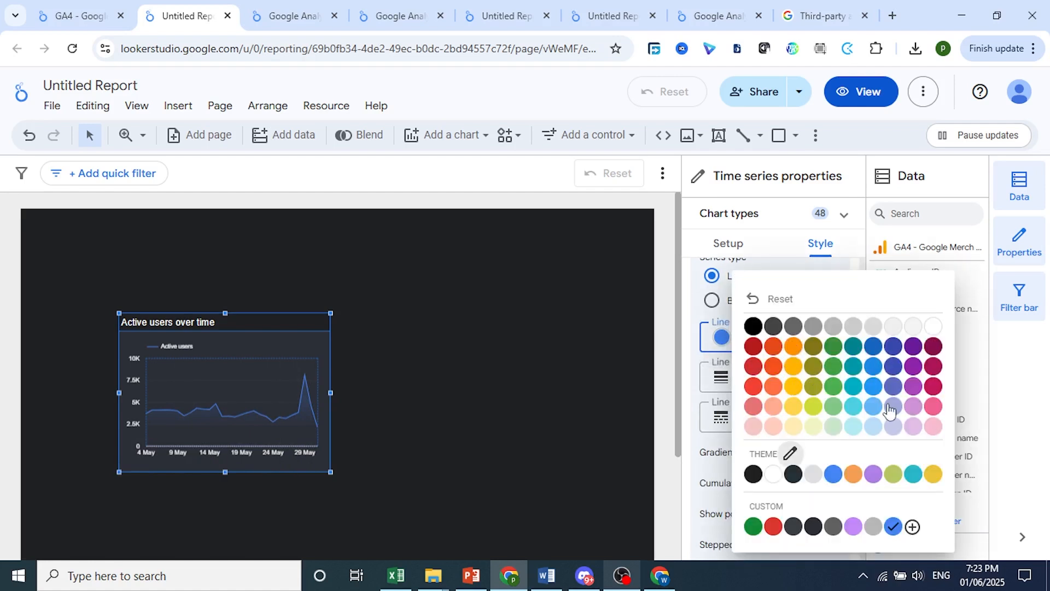
left_click(834, 409)
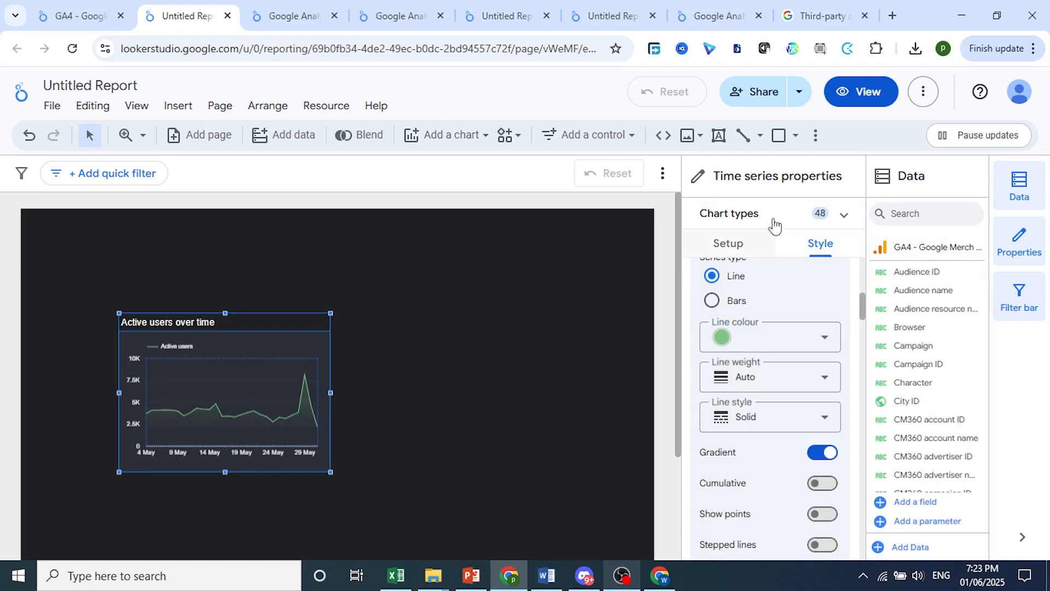
left_click(489, 319)
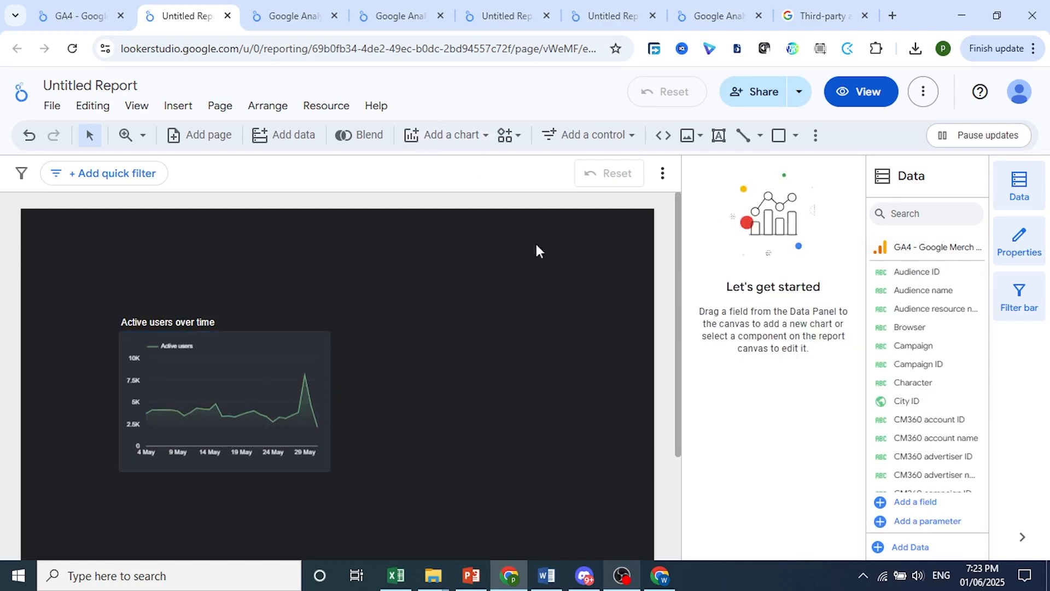
Step: Add a date range control in the upper-right corner of the report page
left_click(603, 142)
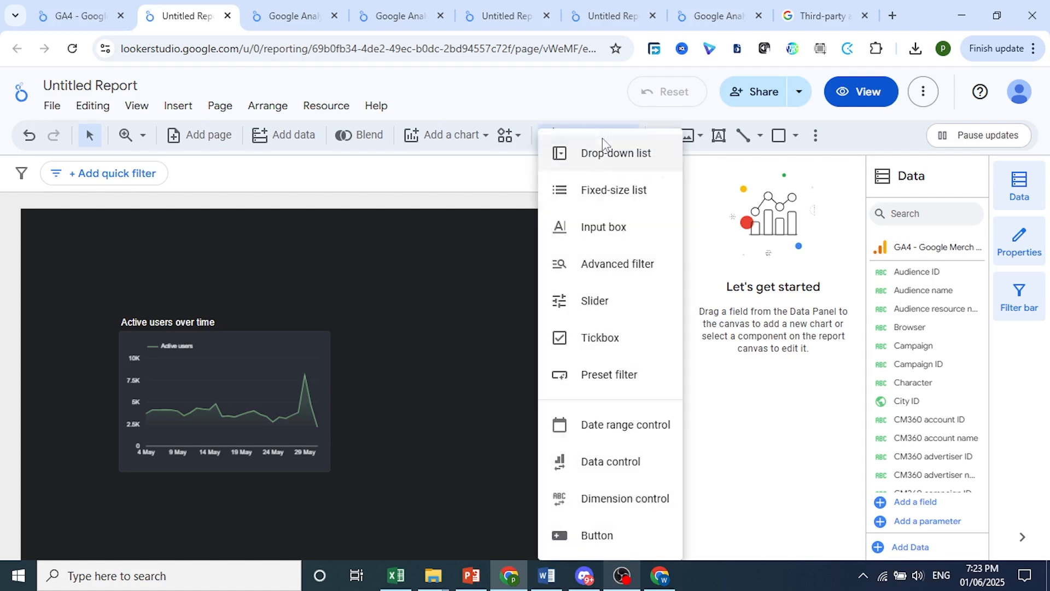
left_click(590, 434)
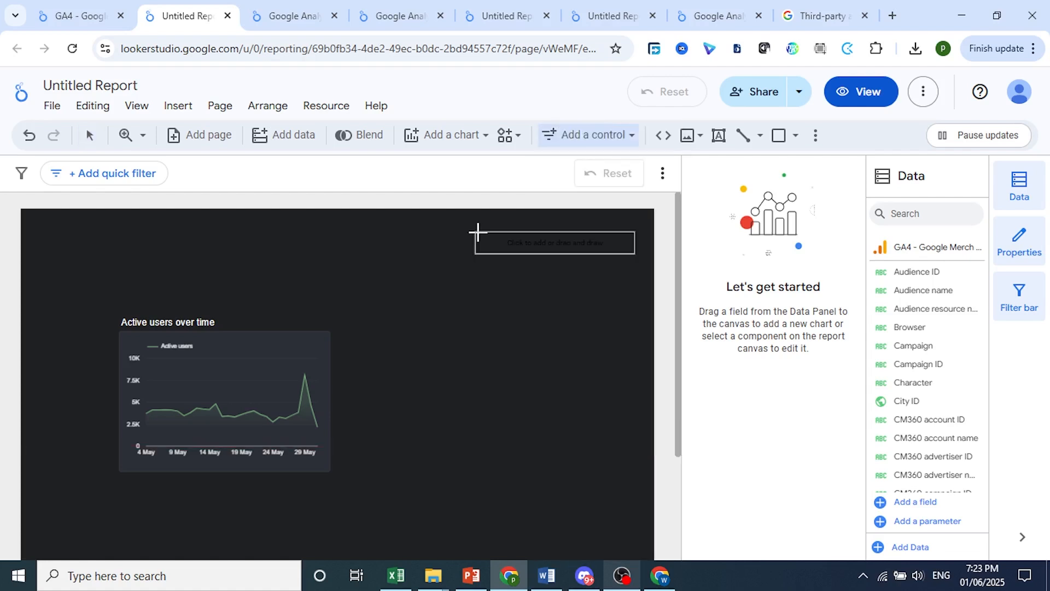
left_click(478, 233)
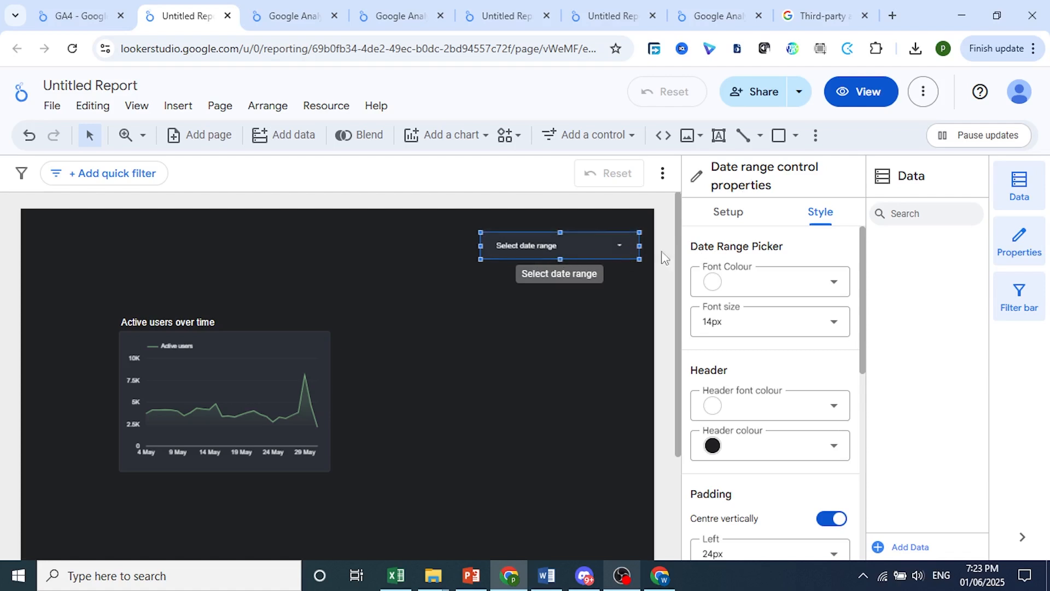
Step: Set the date range control's default date range filter to Last 30 days and apply it
left_click(727, 212)
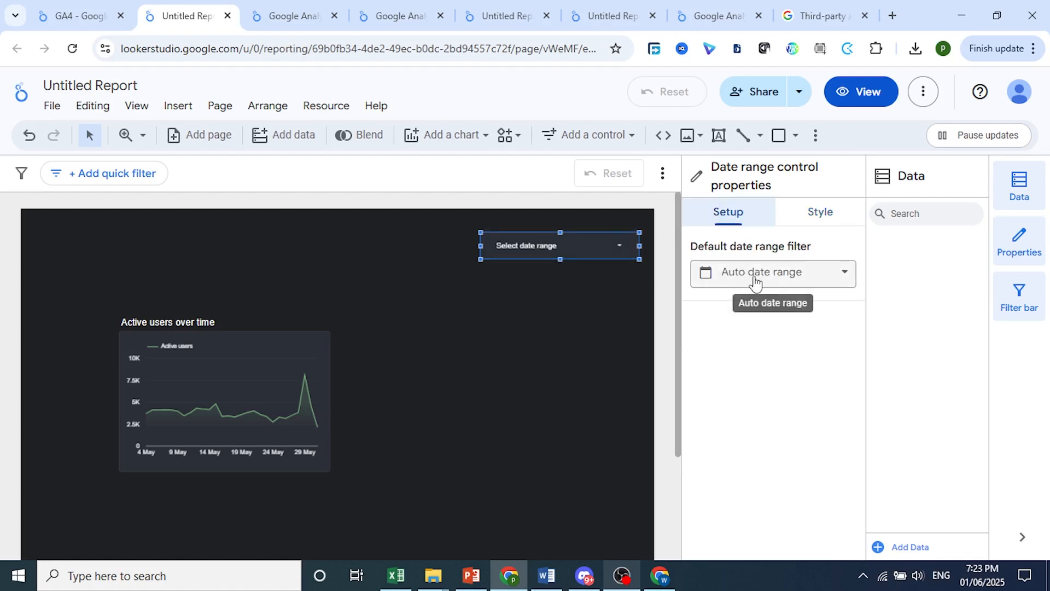
left_click(754, 281)
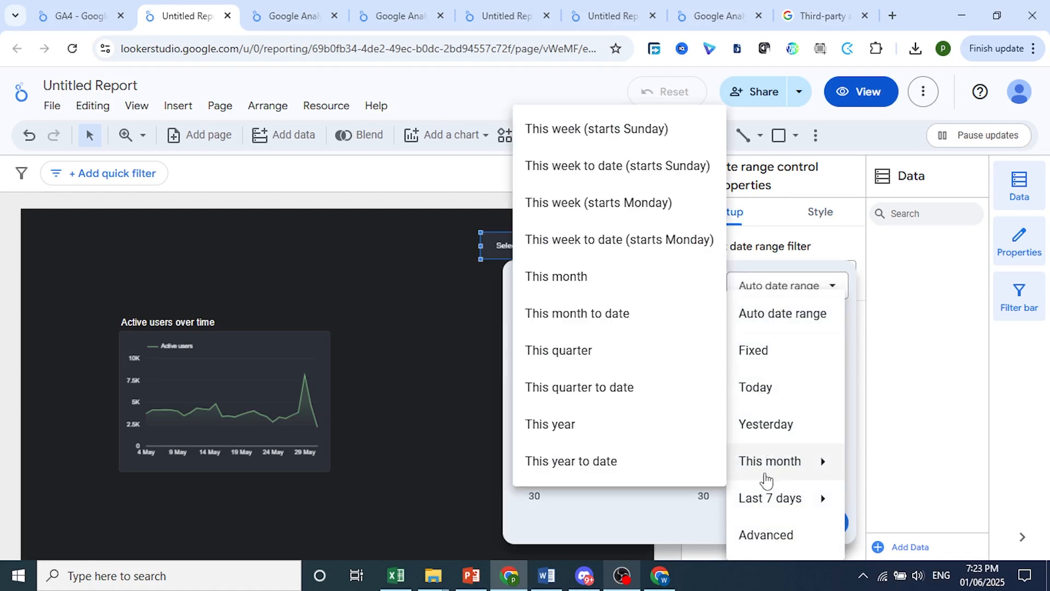
mouse_move(771, 508)
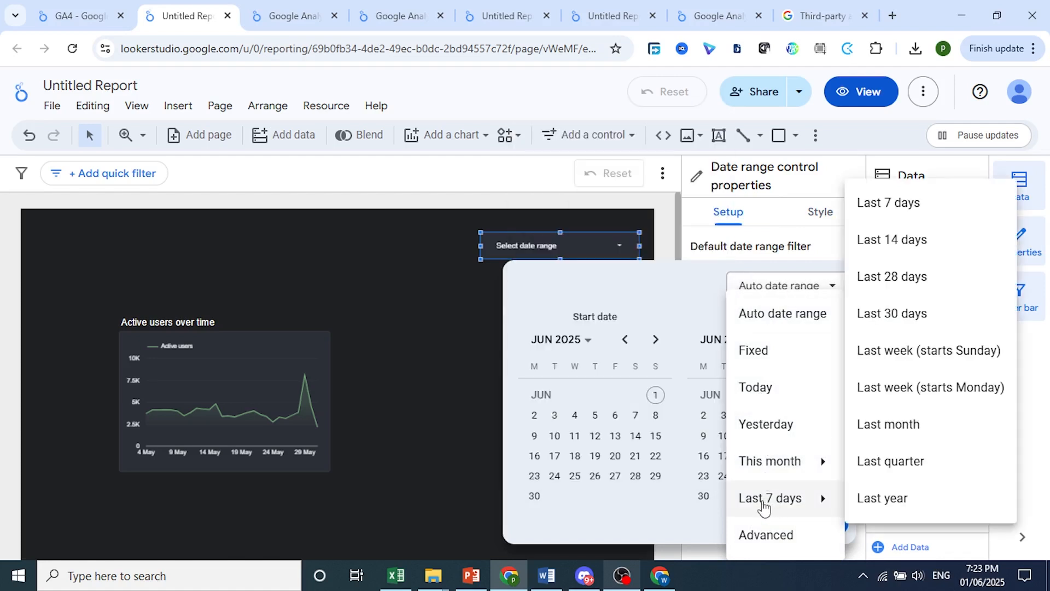
left_click(910, 316)
left_click(818, 504)
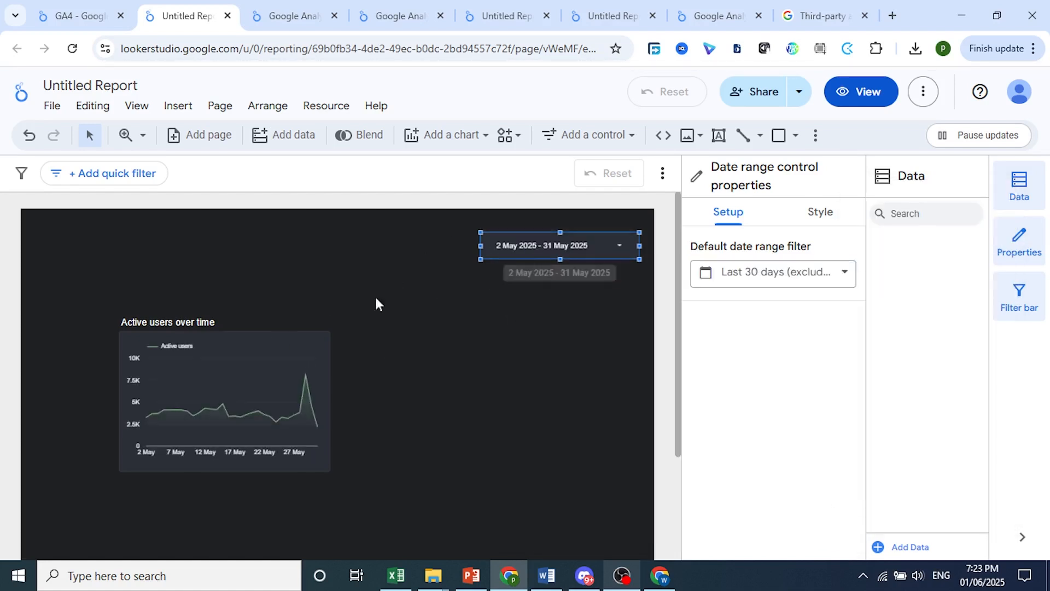
mouse_move(305, 385)
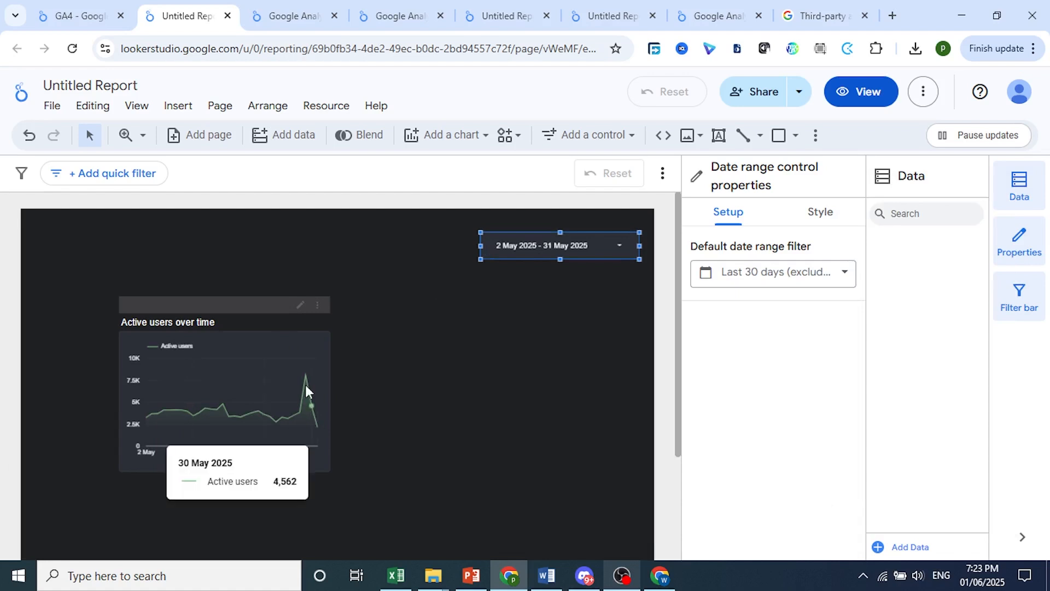
Step: Include today in the date range control's Last 30 days range and apply it
left_click(556, 249)
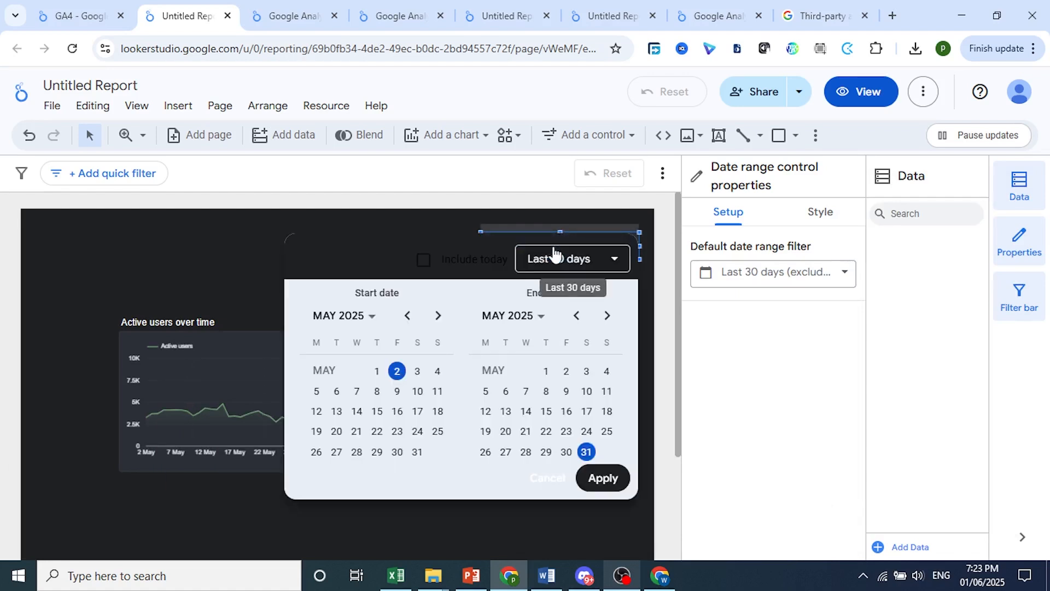
left_click(588, 268)
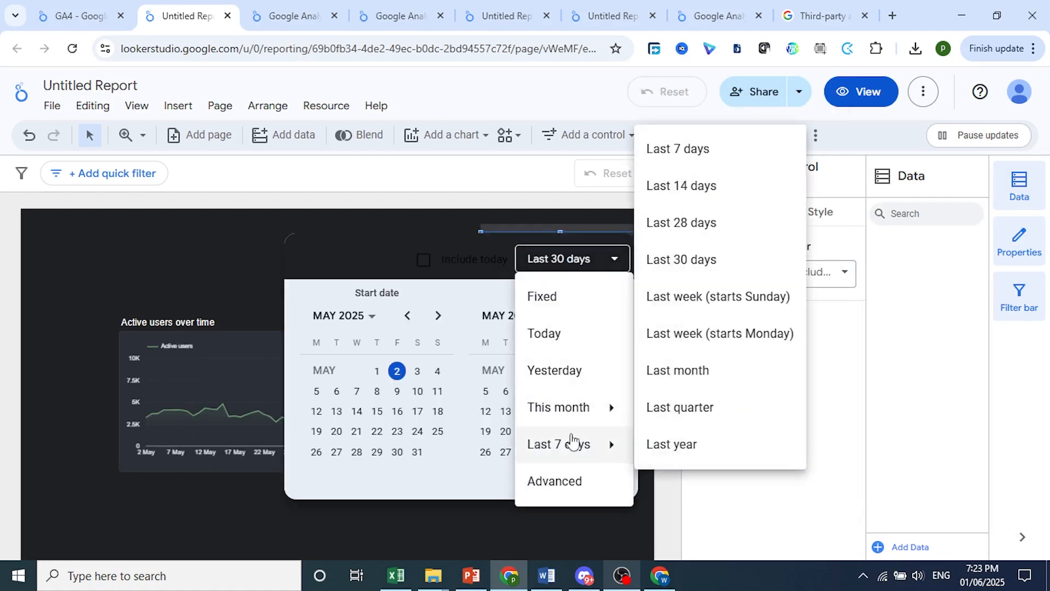
left_click(432, 250)
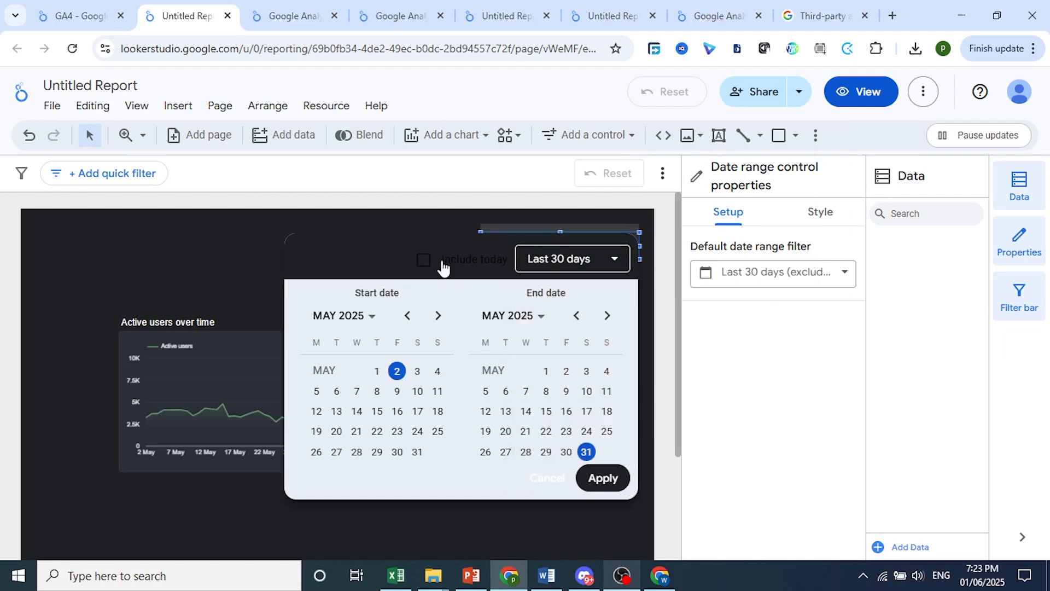
left_click(441, 261)
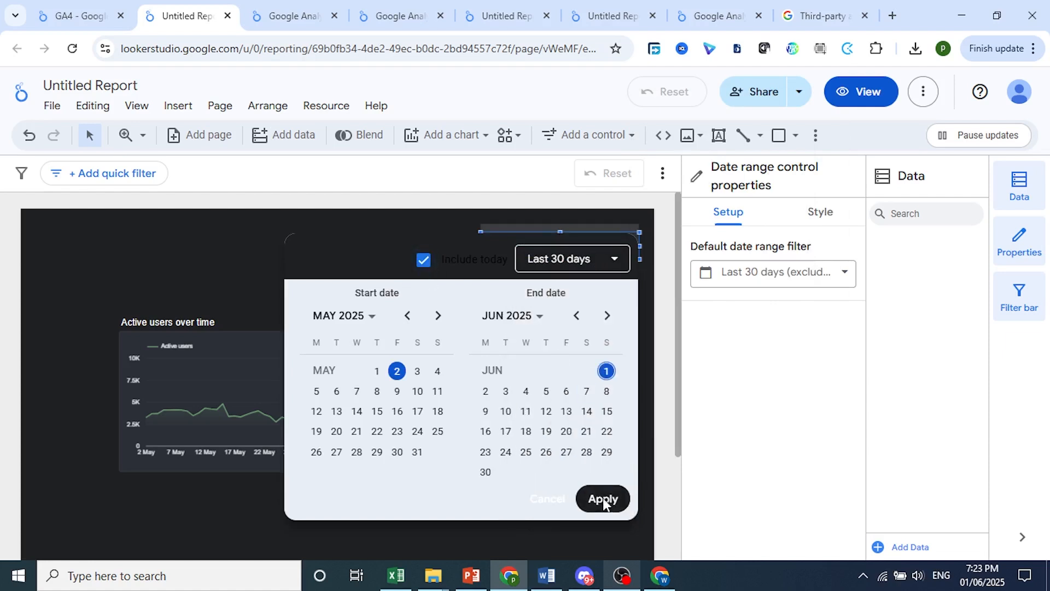
left_click(603, 498)
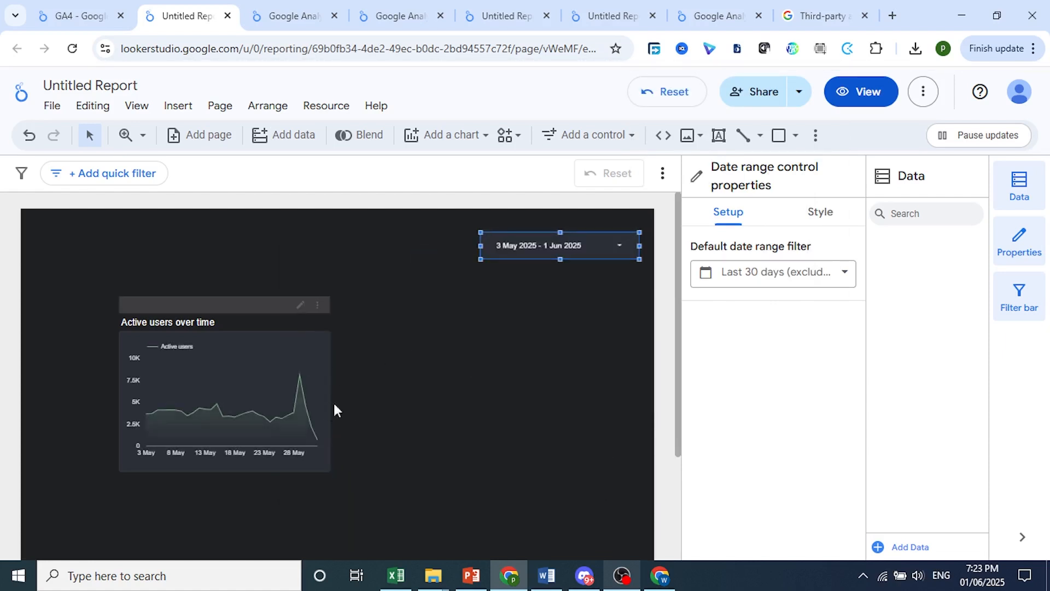
mouse_move(317, 435)
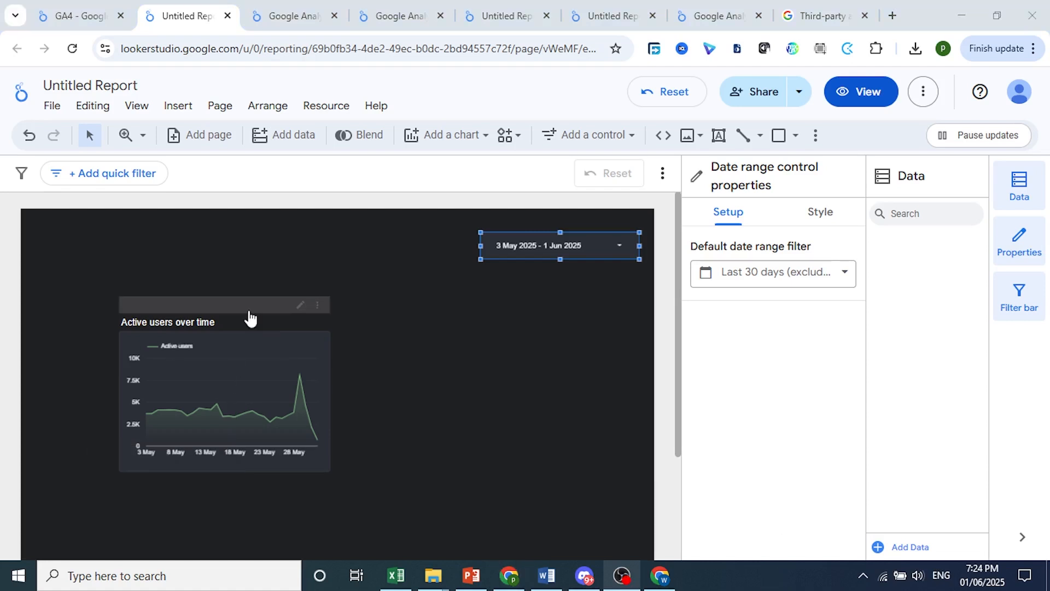
Step: Move the Active users over time chart toward the page's upper-left area and add a scorecard above it
left_click_drag(247, 309, 185, 285)
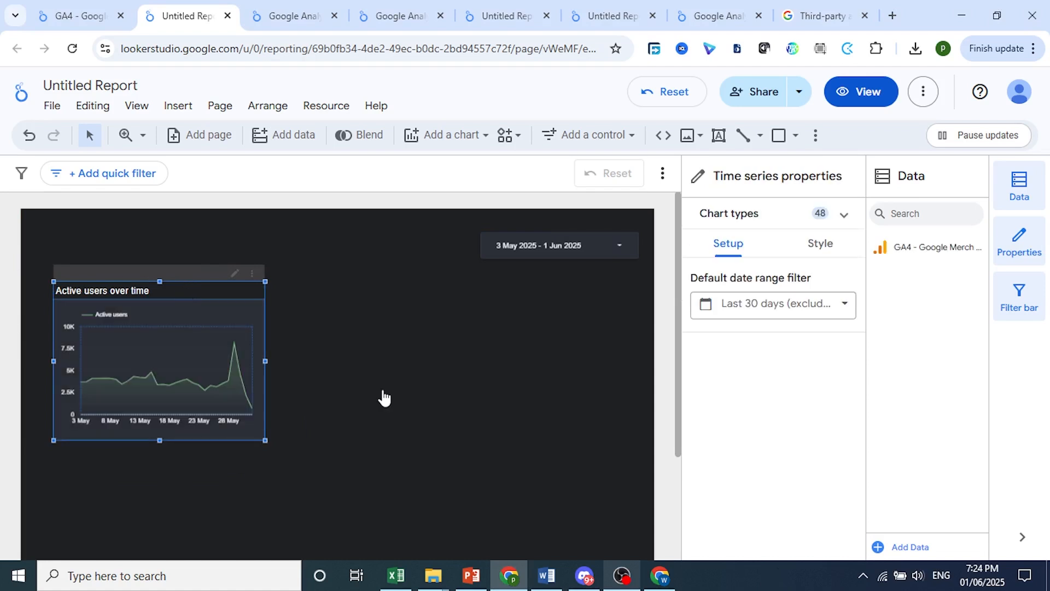
left_click(384, 398)
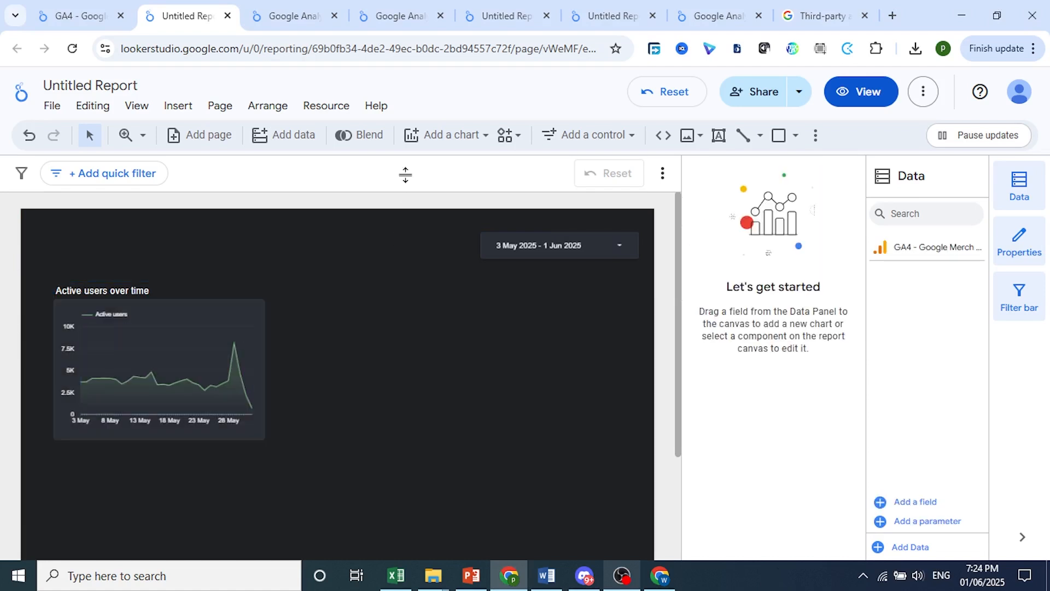
left_click(439, 137)
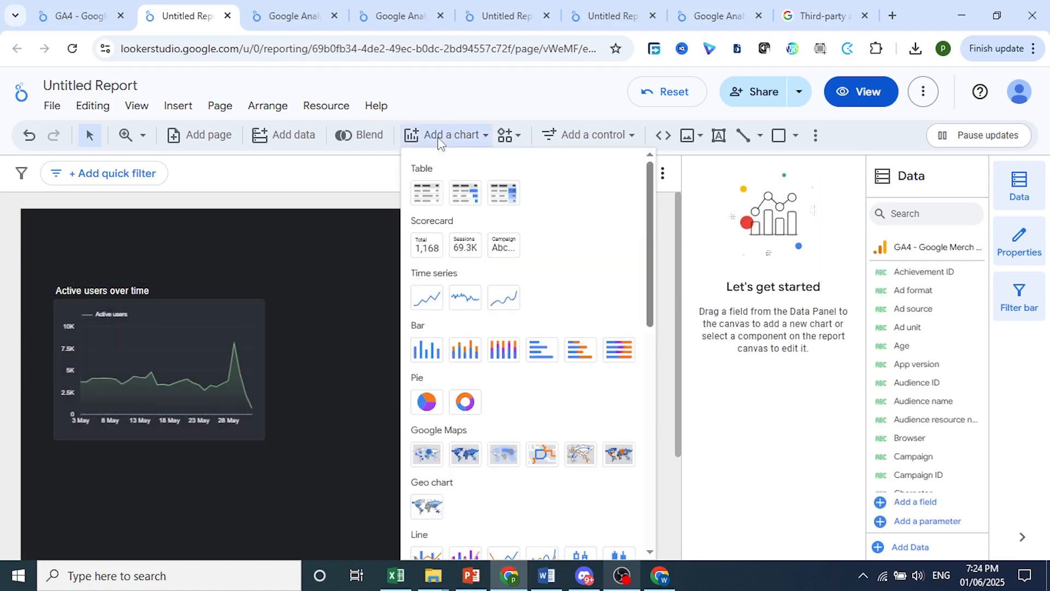
left_click(432, 253)
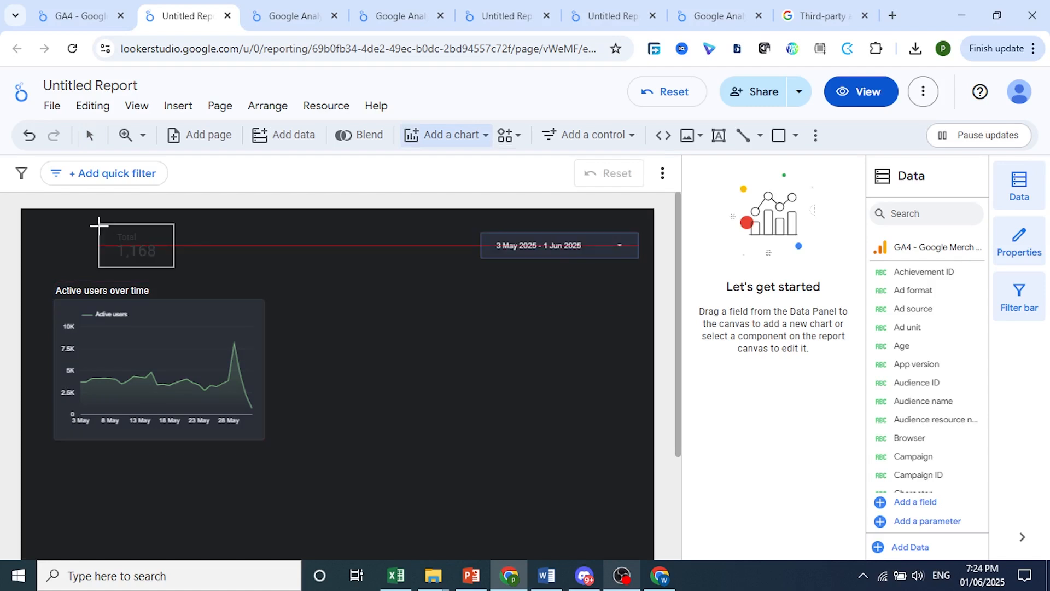
left_click(61, 230)
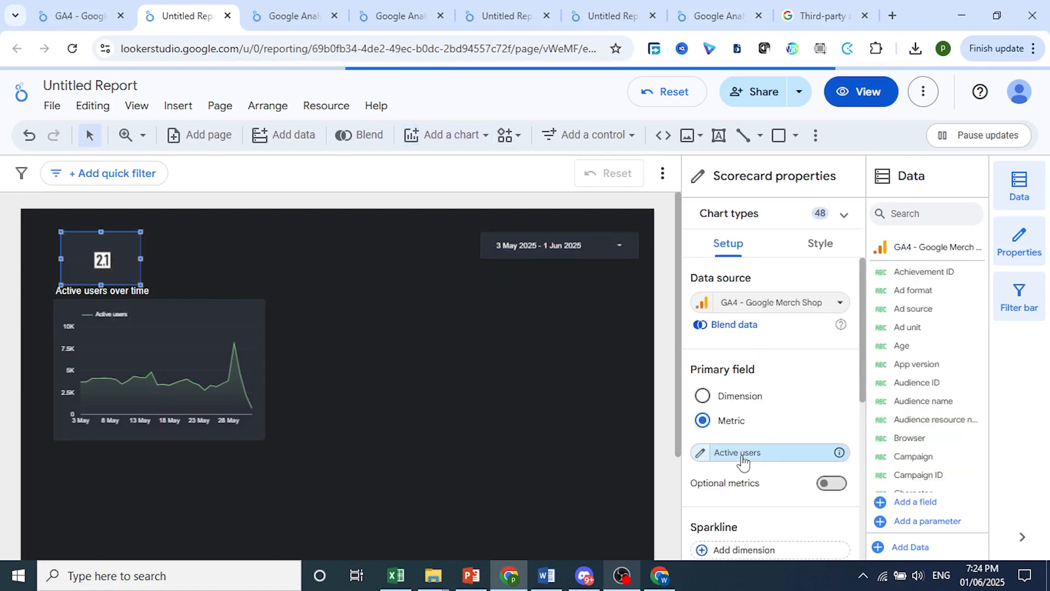
scroll(747, 461, "down", 1)
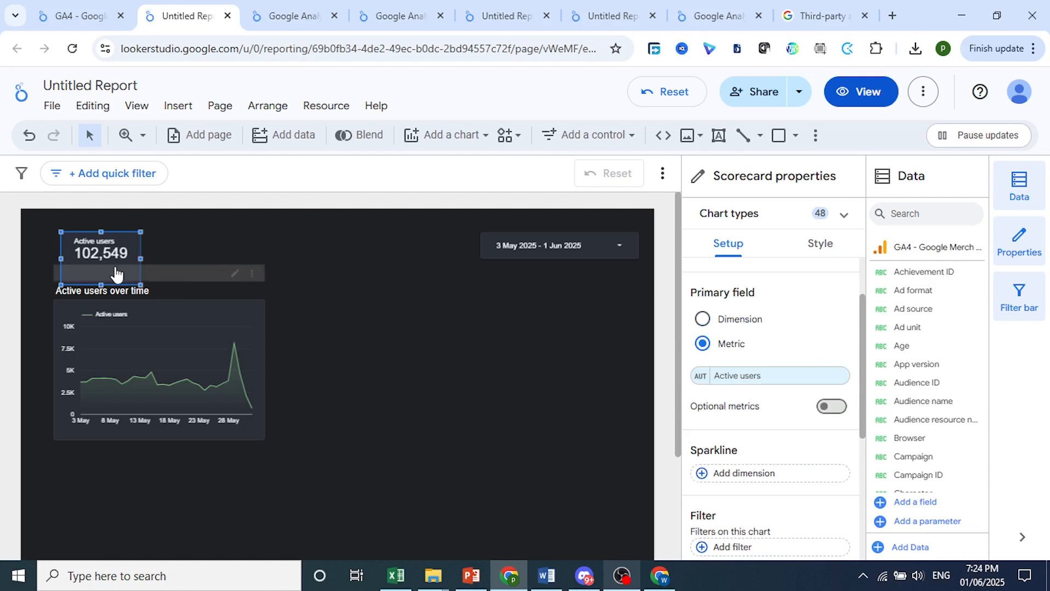
left_click_drag(107, 258, 105, 254)
Step: Set the scorecard's metric to Ads cost and move the time series chart lower to leave space beneath the scorecard
left_click(736, 377)
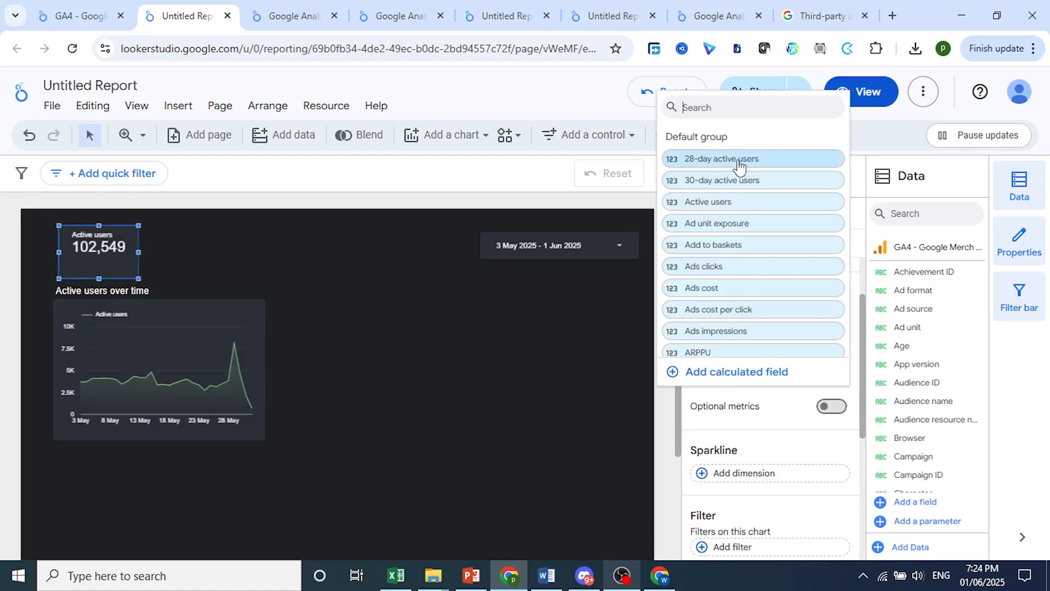
left_click(730, 287)
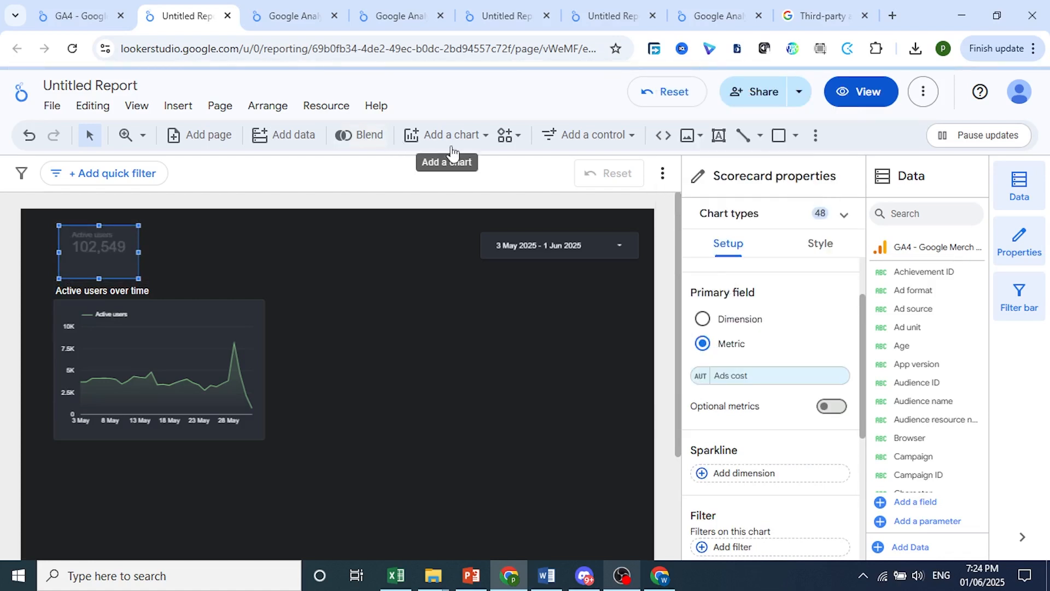
left_click_drag(193, 339, 187, 385)
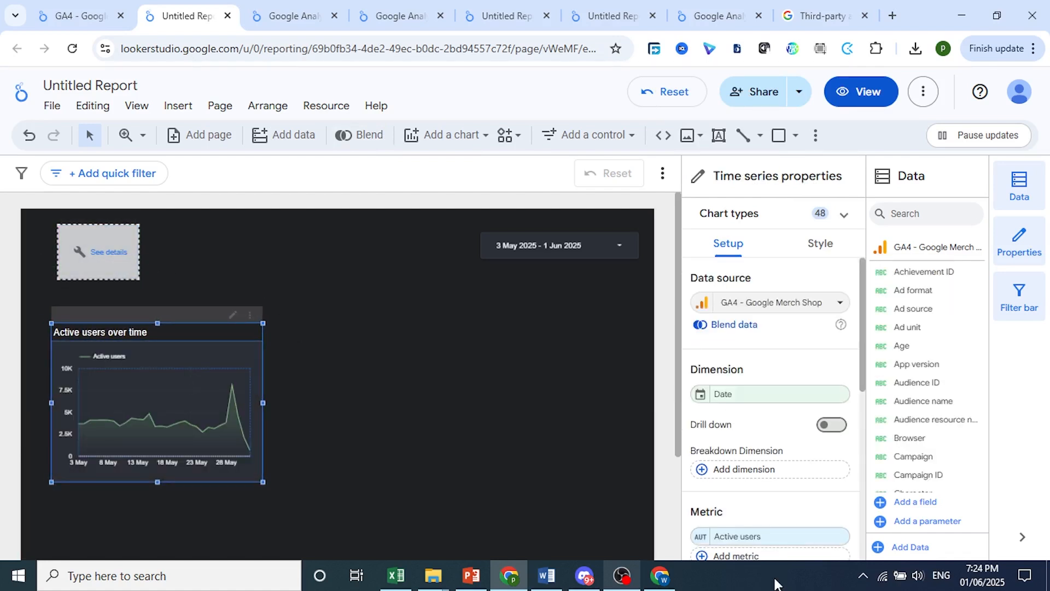
Step: Dismiss the configuration error, change the scorecard's metric to Average purchase revenue, and widen the scorecard to fit its label
scroll(764, 501, "down", 3)
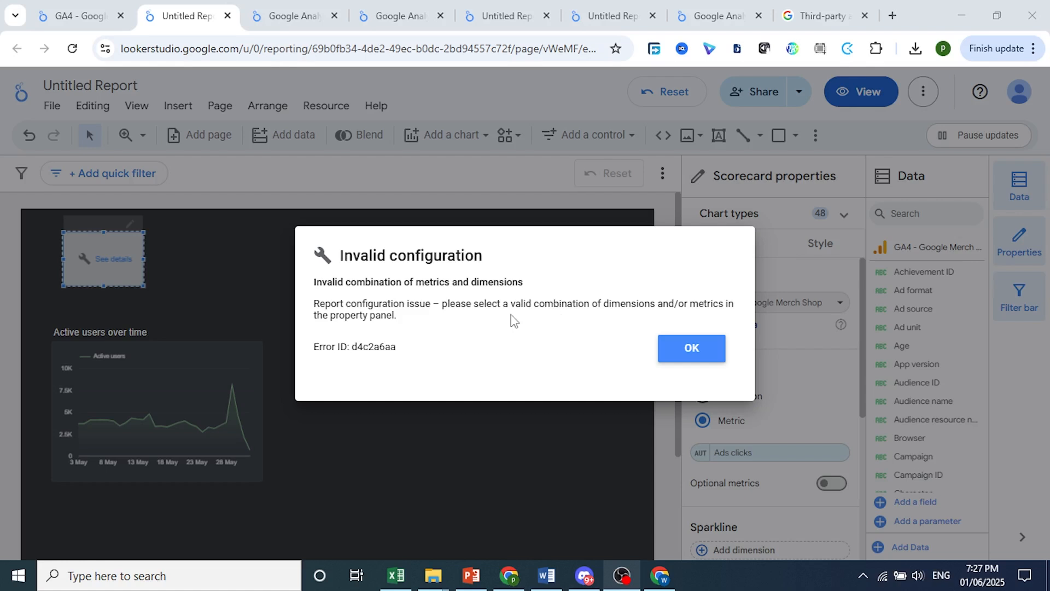
left_click(691, 348)
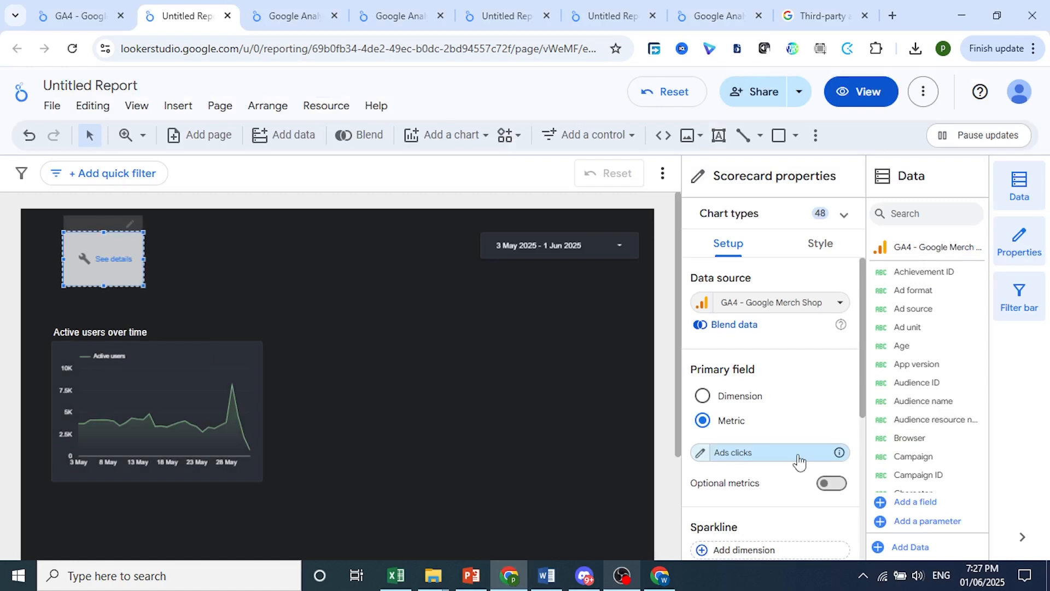
left_click(772, 585)
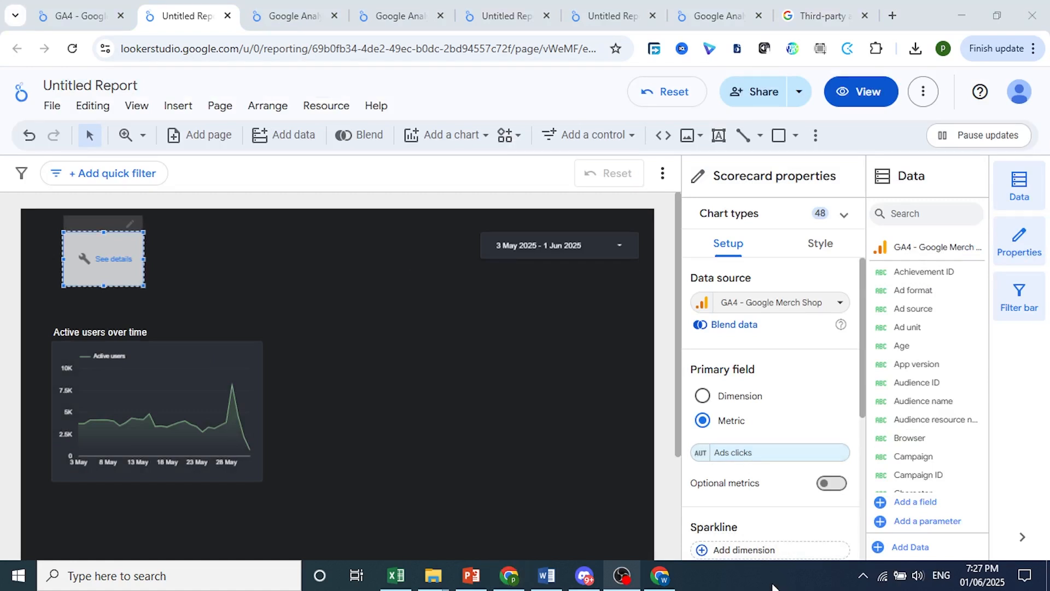
left_click(741, 462)
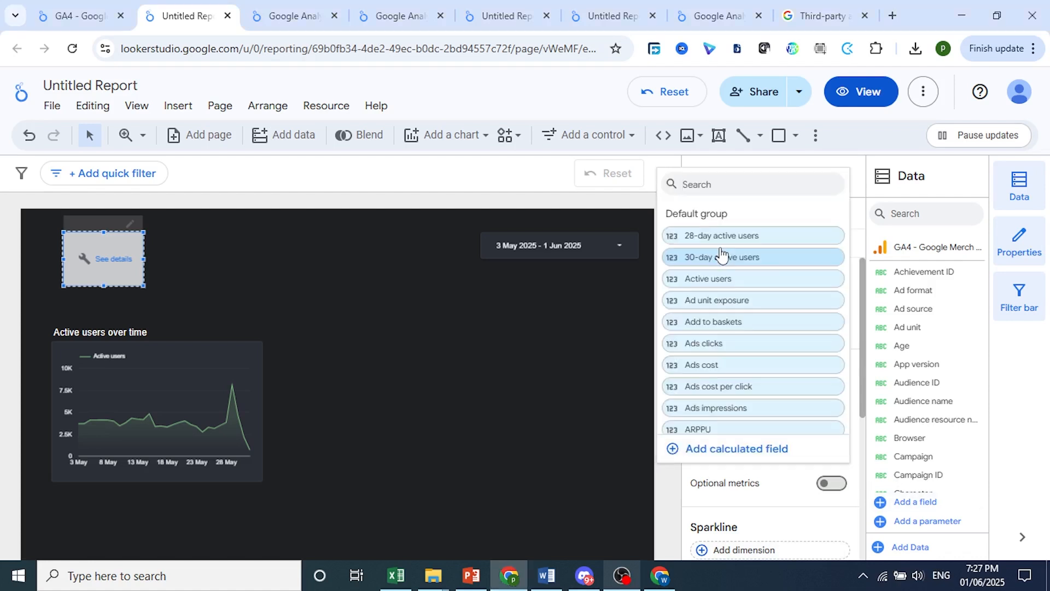
scroll(727, 399, "down", 5)
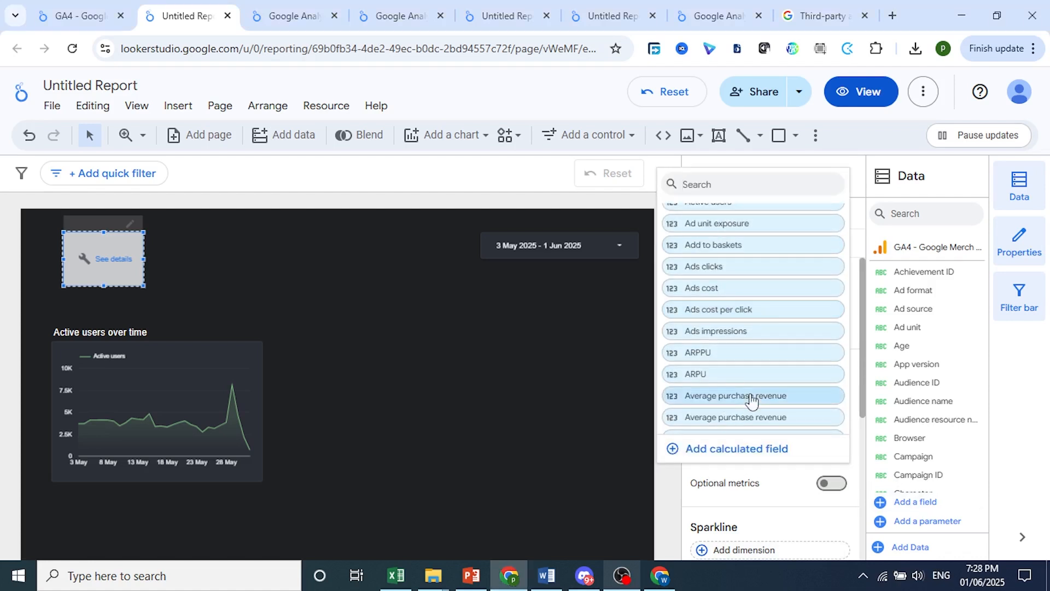
left_click(732, 324)
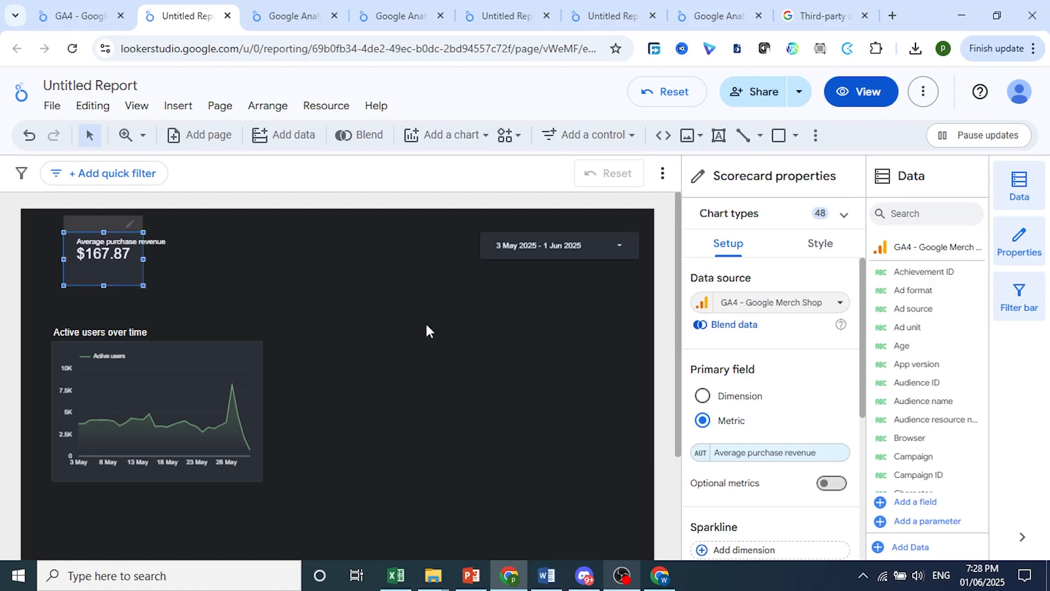
left_click_drag(145, 260, 190, 257)
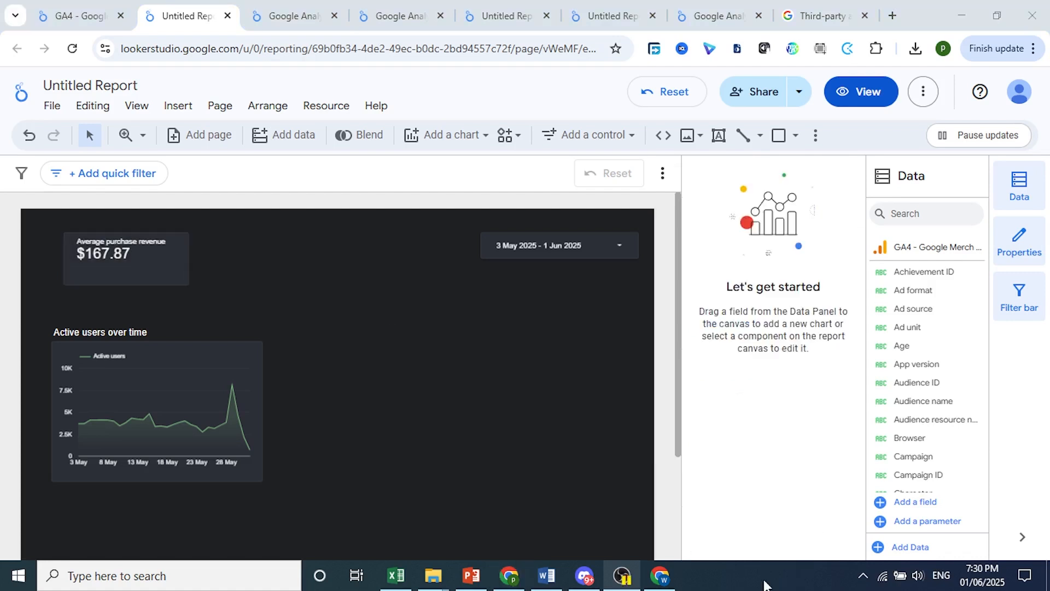
Step: Add a Google Maps bubble map beside the time series chart
left_click(454, 143)
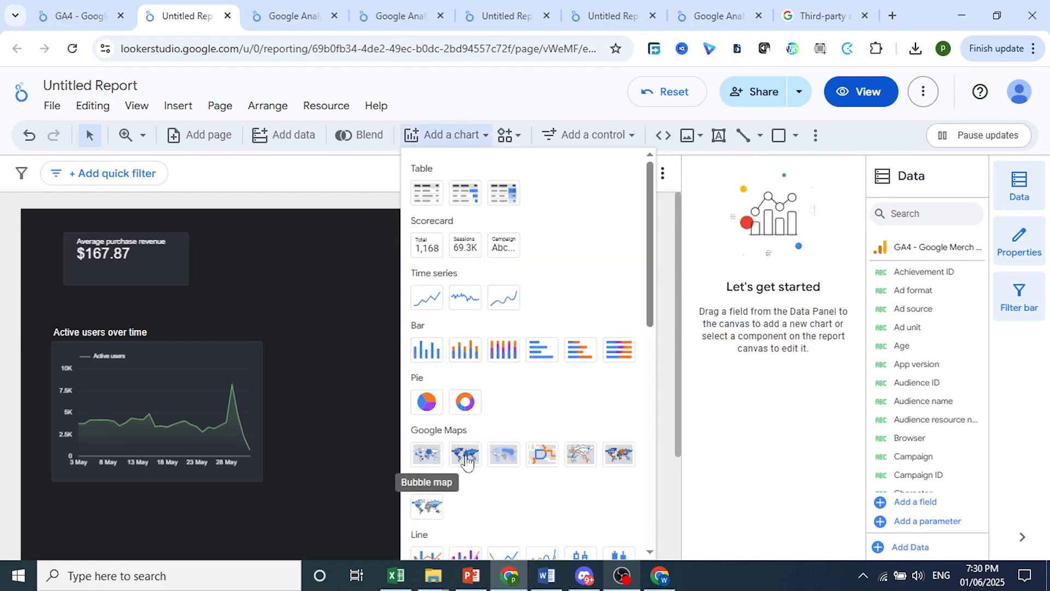
left_click(428, 461)
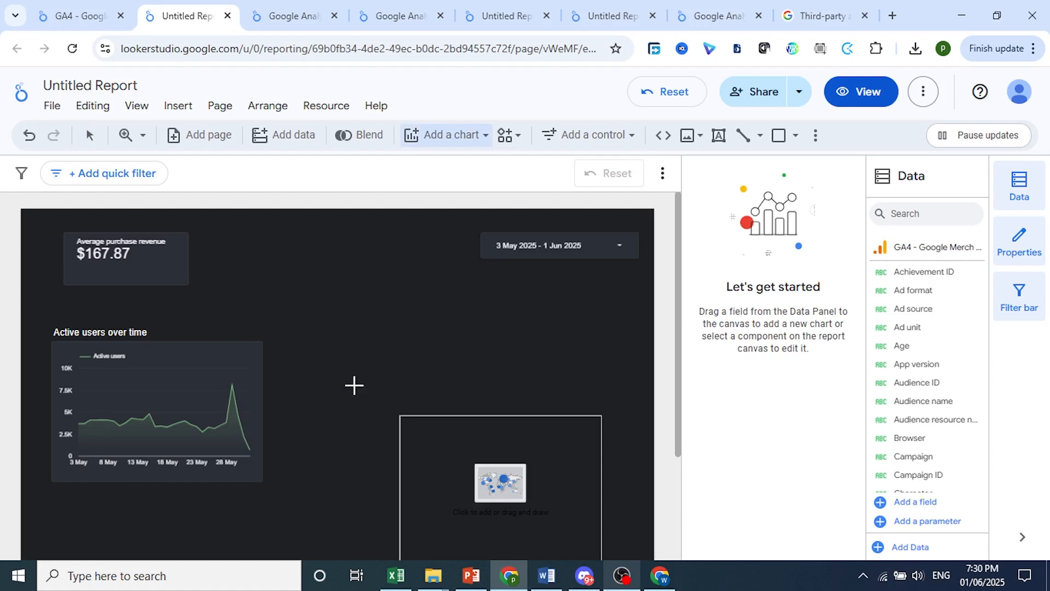
left_click(317, 341)
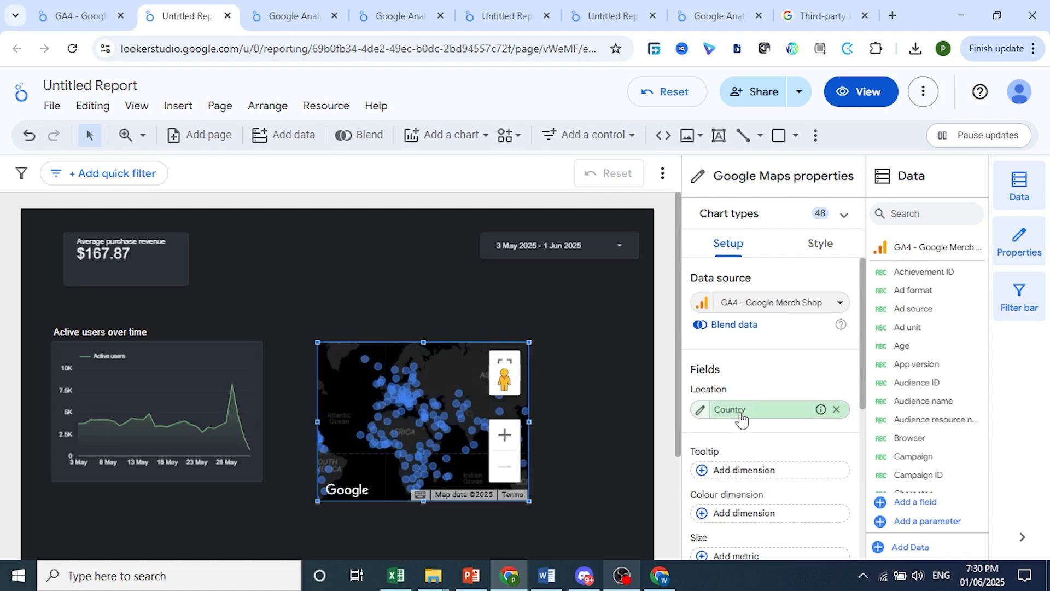
Step: Check the bubble map's location field options and add Active users as its Size metric
left_click(742, 420)
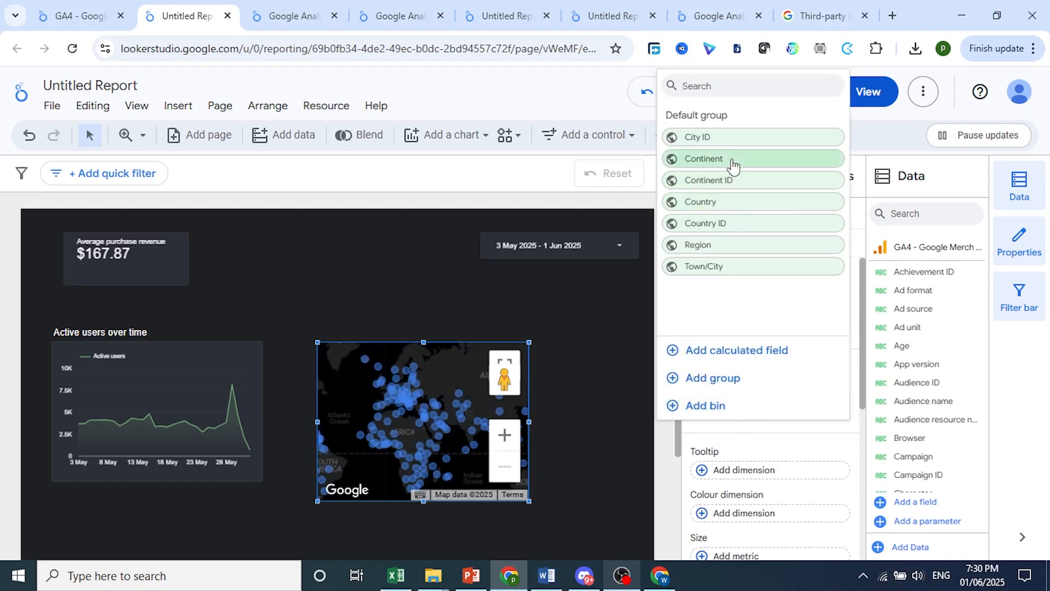
left_click(753, 444)
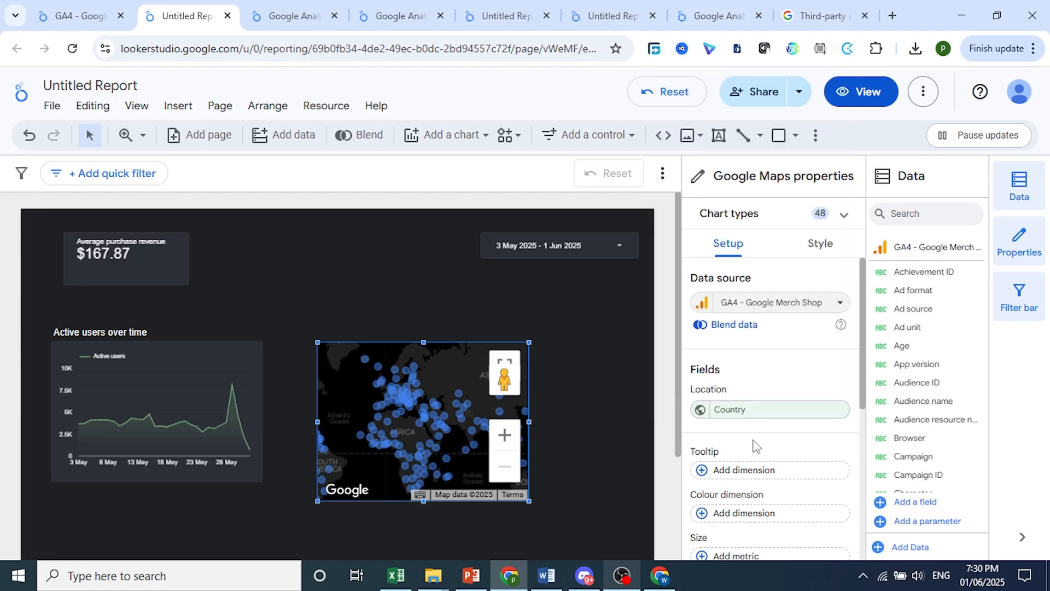
scroll(757, 439, "down", 3)
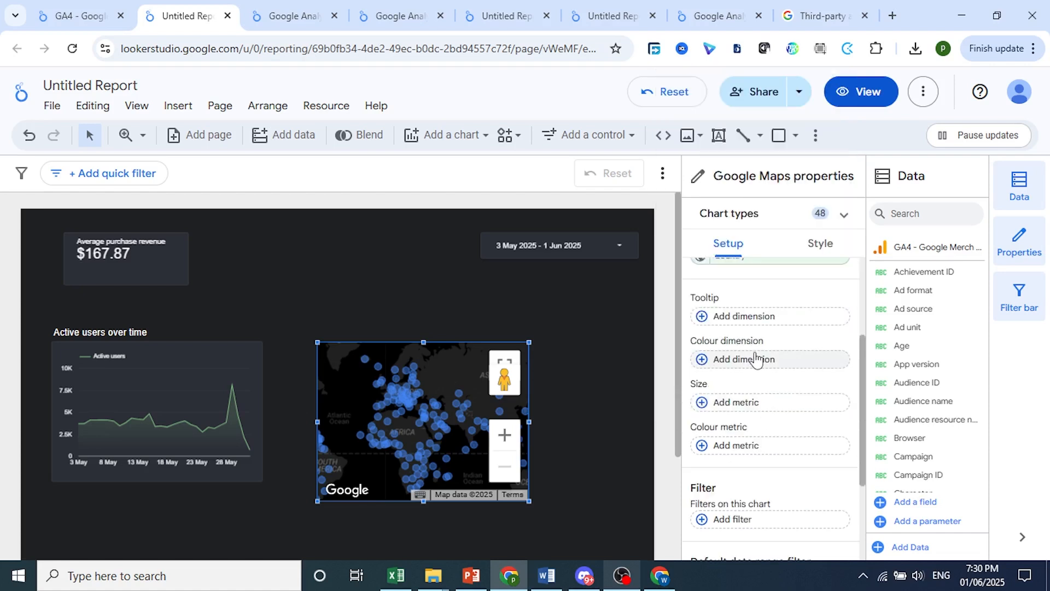
left_click(747, 403)
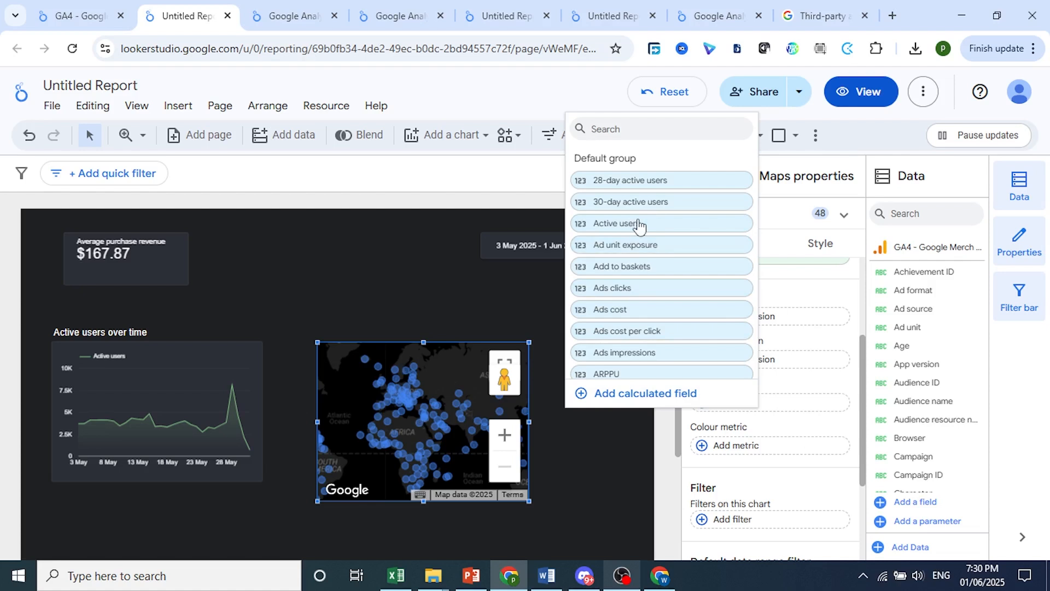
left_click(613, 223)
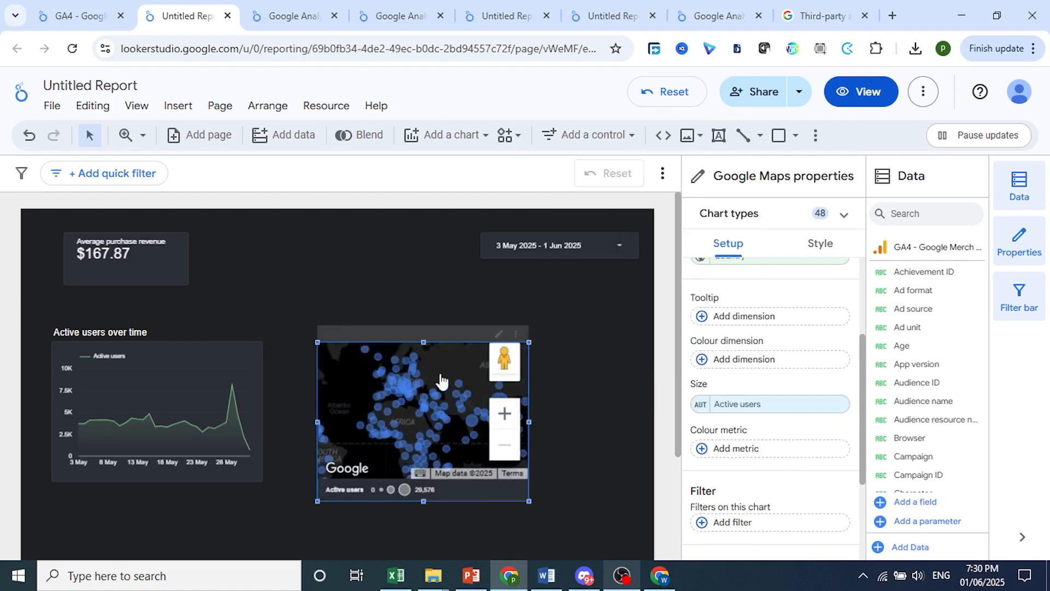
Step: Examine the active user bubbles across Asia, North America and Oceania on the map
left_click_drag(480, 393, 433, 384)
mouse_move(453, 398)
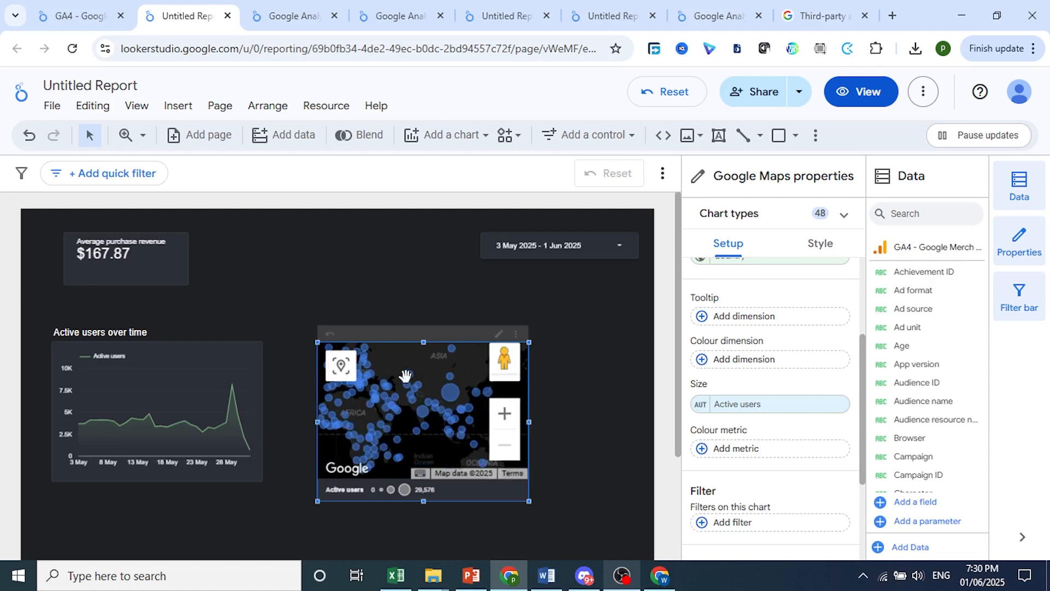
left_click_drag(406, 375, 452, 381)
left_click_drag(354, 408, 386, 430)
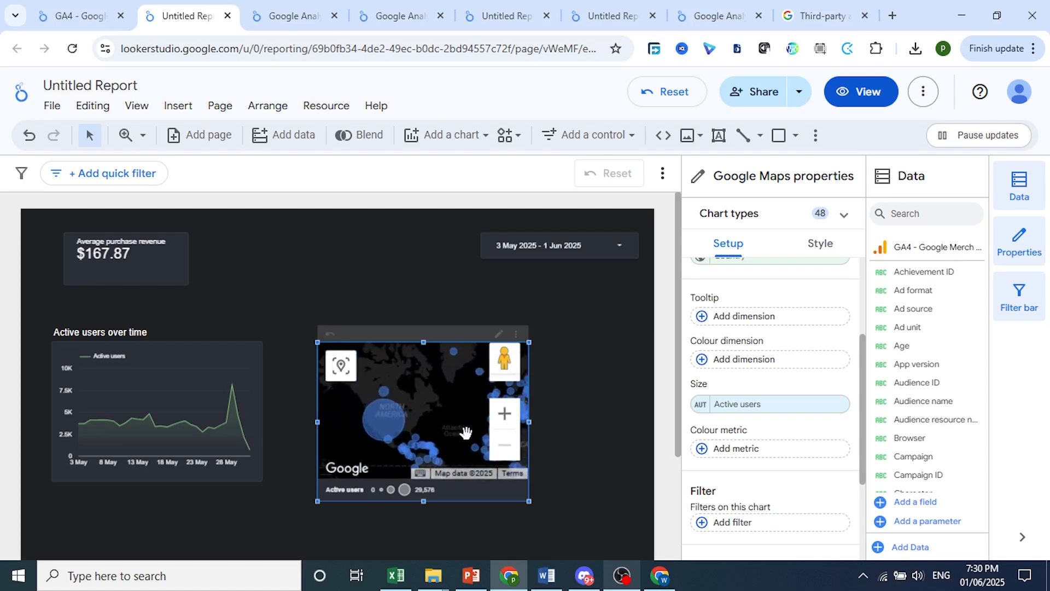
mouse_move(386, 430)
left_click_drag(434, 389, 391, 343)
left_click_drag(444, 411, 340, 408)
left_click_drag(405, 421, 339, 417)
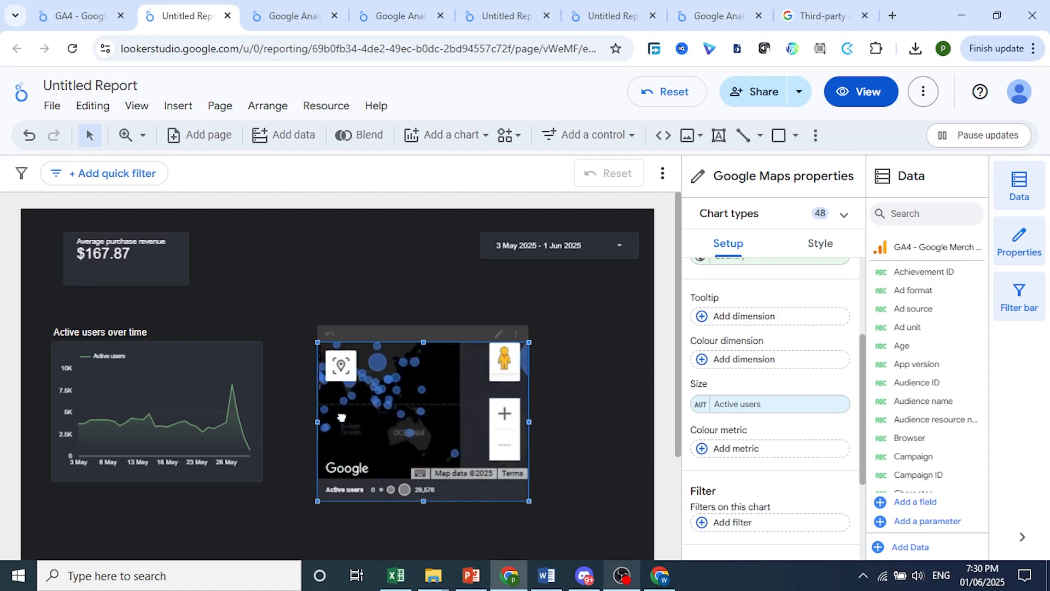
left_click_drag(459, 427, 508, 433)
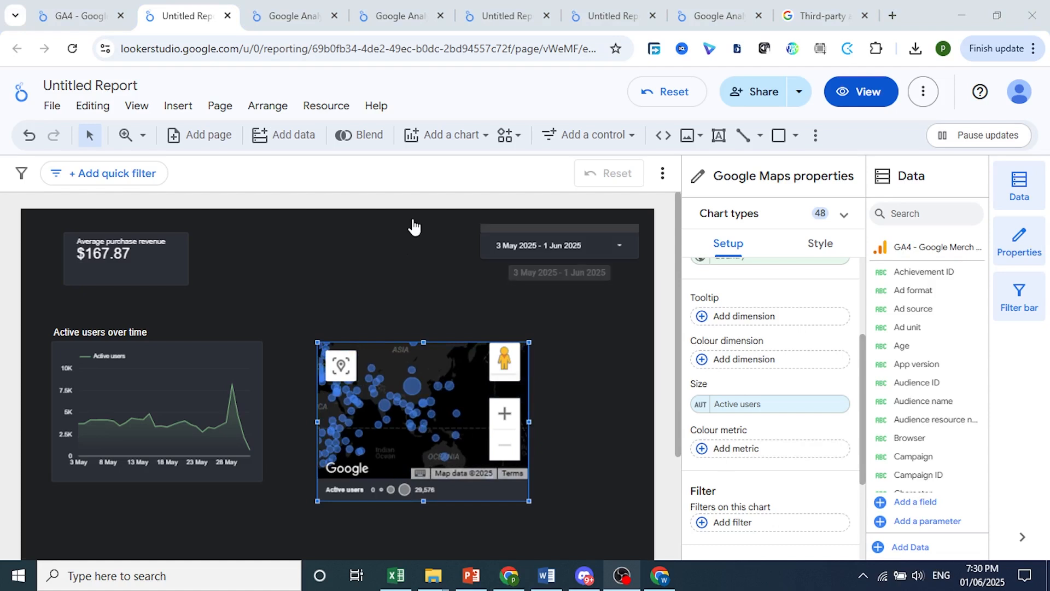
Step: Add a second page to the report
left_click(192, 144)
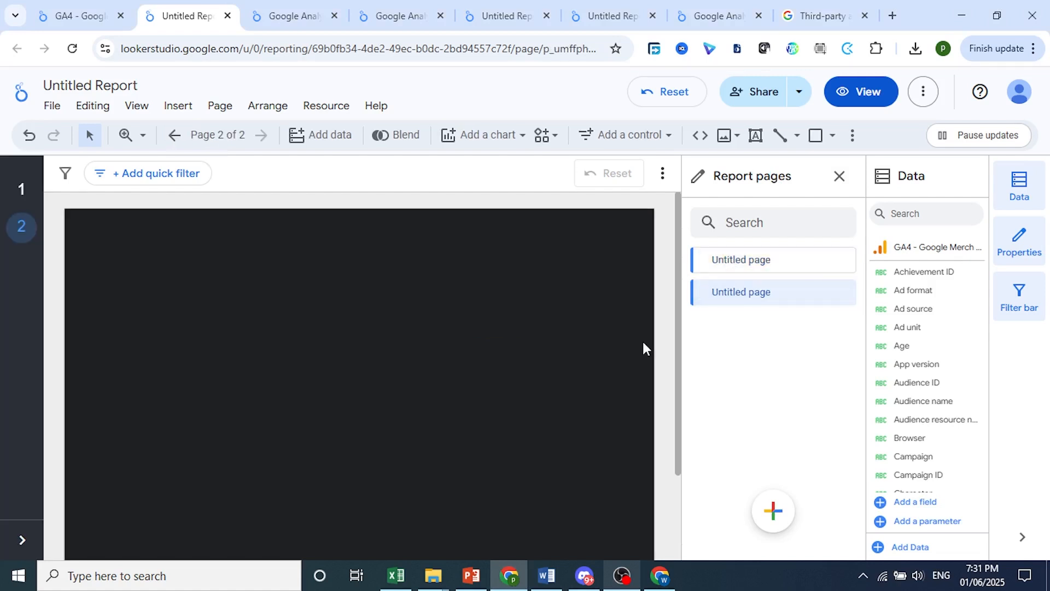
Step: Rename the report's first page as Page 1
left_click(748, 268)
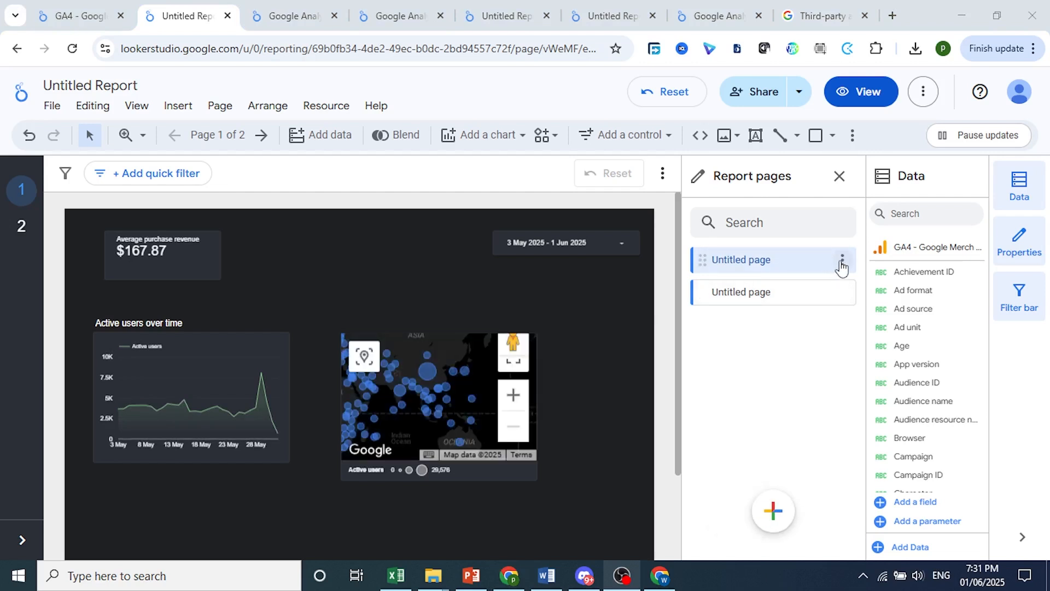
left_click(844, 263)
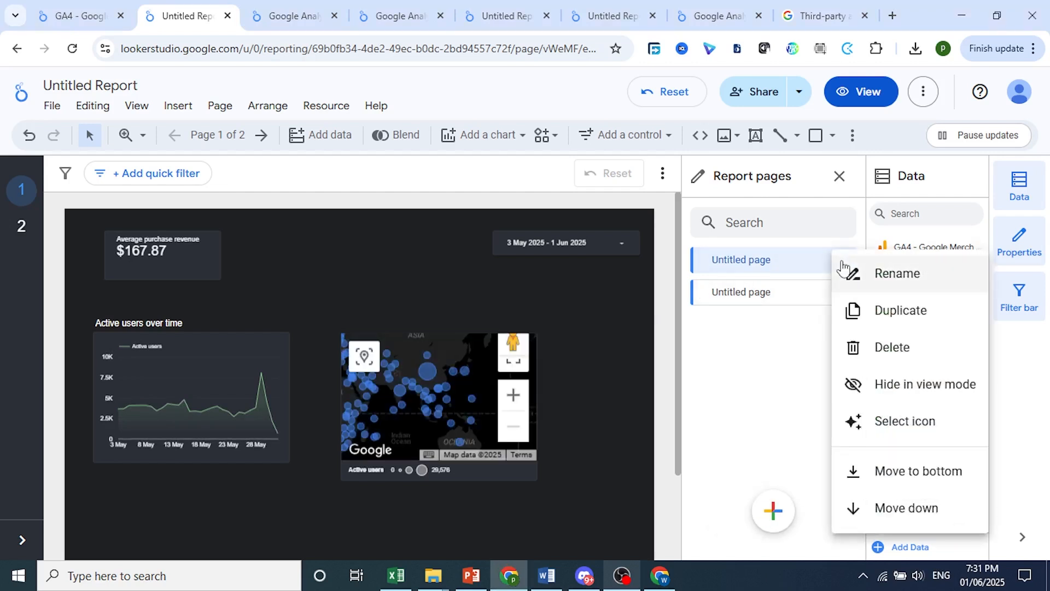
left_click(869, 278)
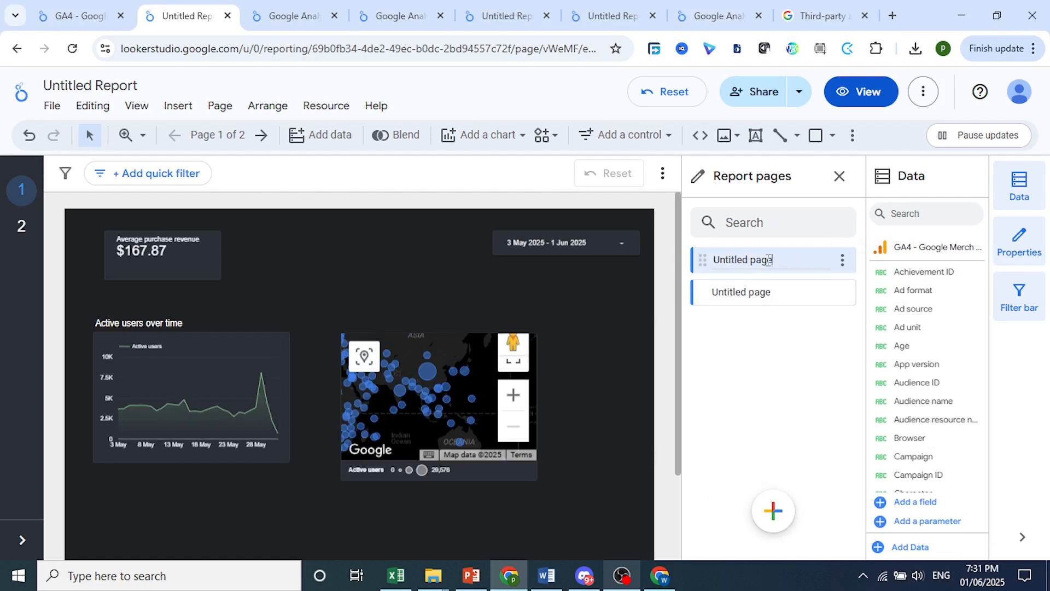
left_click_drag(768, 259, 672, 260)
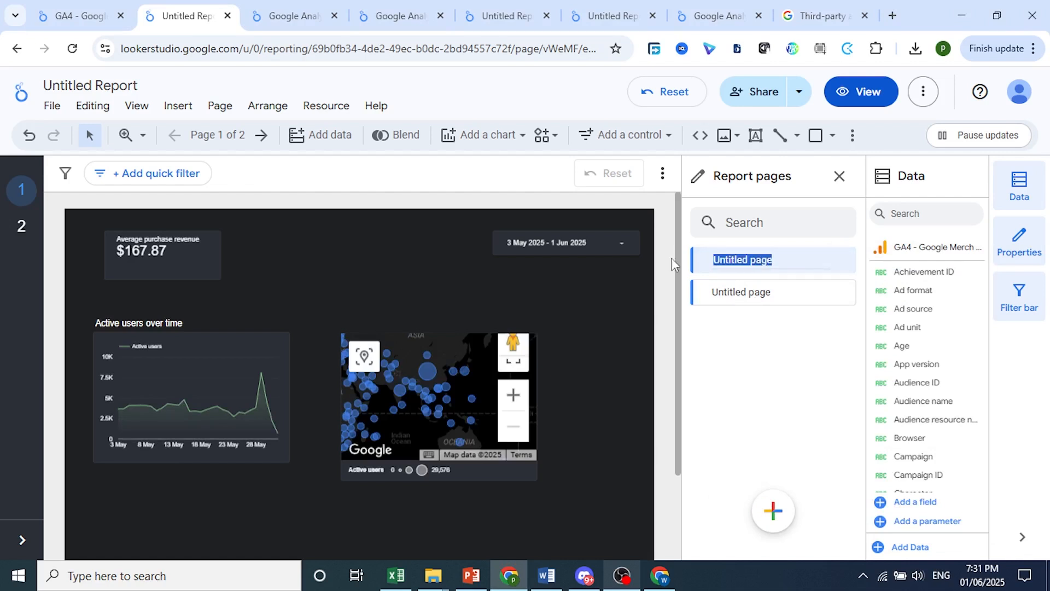
type("Page 1")
key("Return")
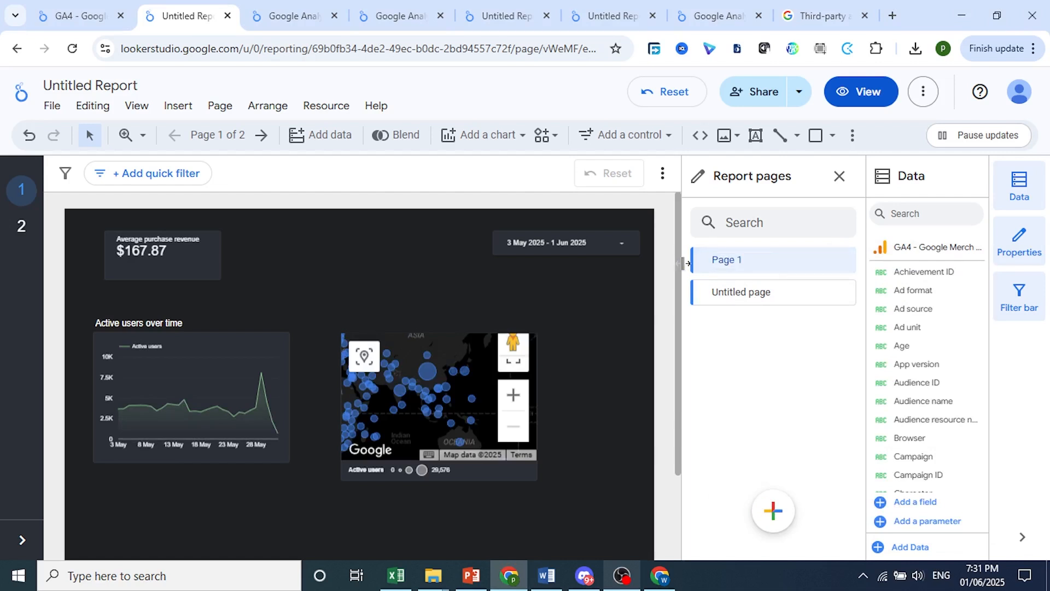
Step: Move the bubble map below the Active users over time chart and widen it across most of the page
left_click_drag(482, 348, 441, 404)
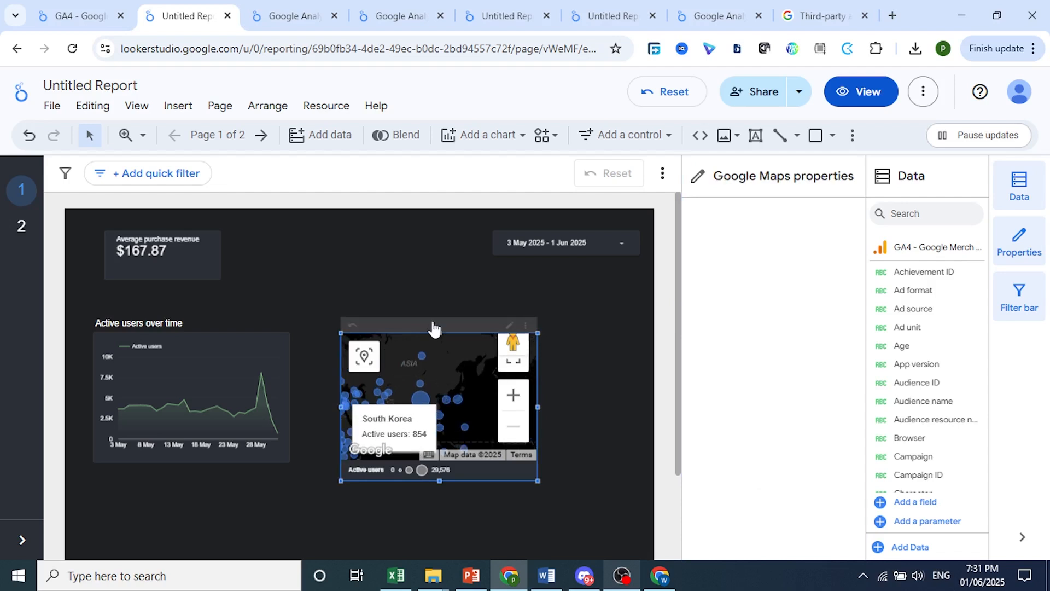
left_click_drag(424, 334, 341, 492)
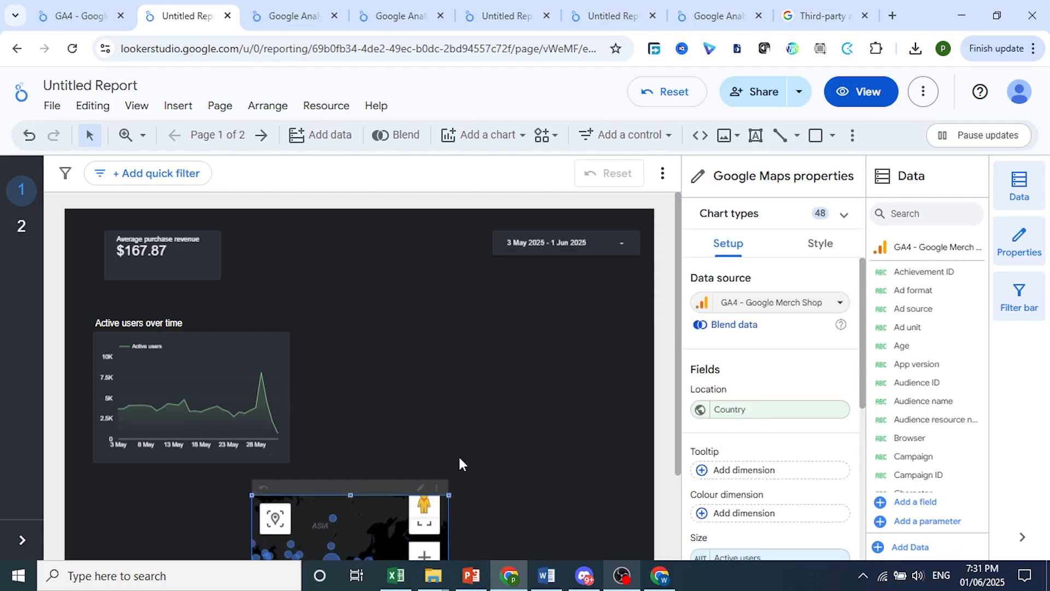
scroll(500, 451, "down", 2)
left_click_drag(449, 459, 628, 459)
left_click_drag(244, 465, 146, 459)
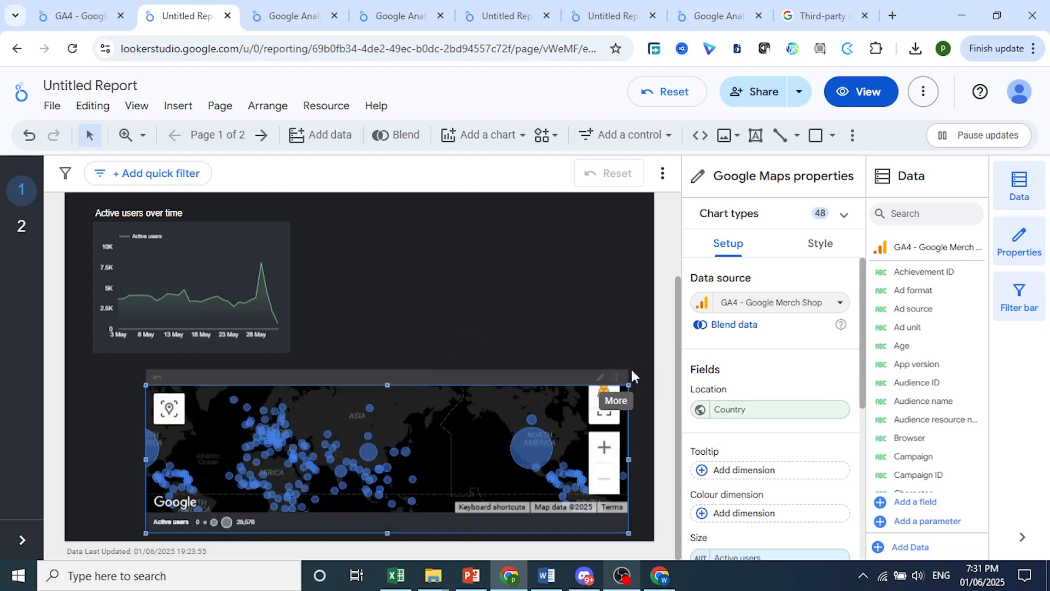
left_click_drag(629, 537, 630, 545)
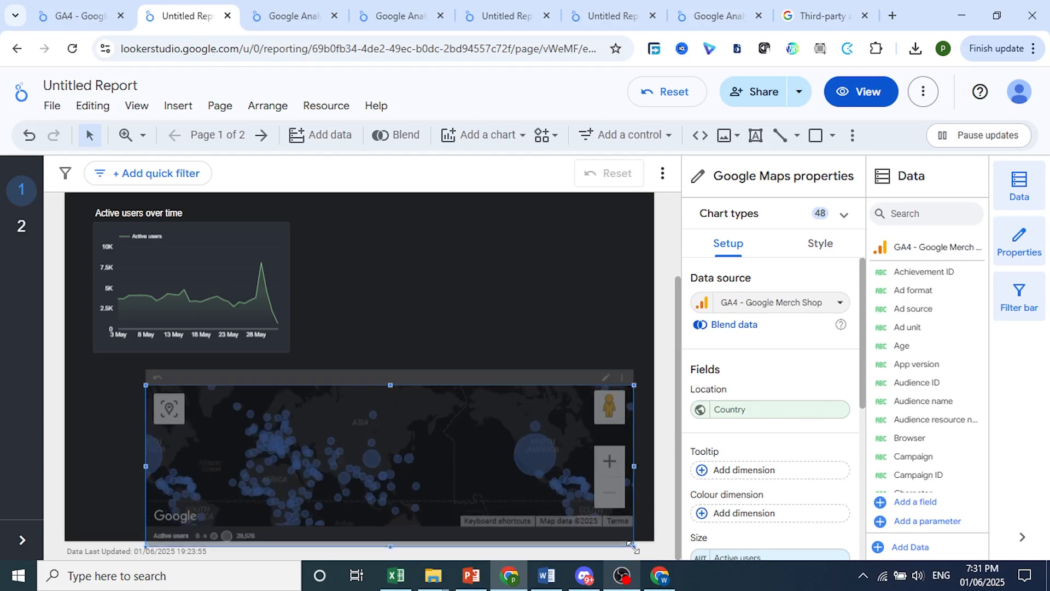
scroll(622, 283, "up", 3)
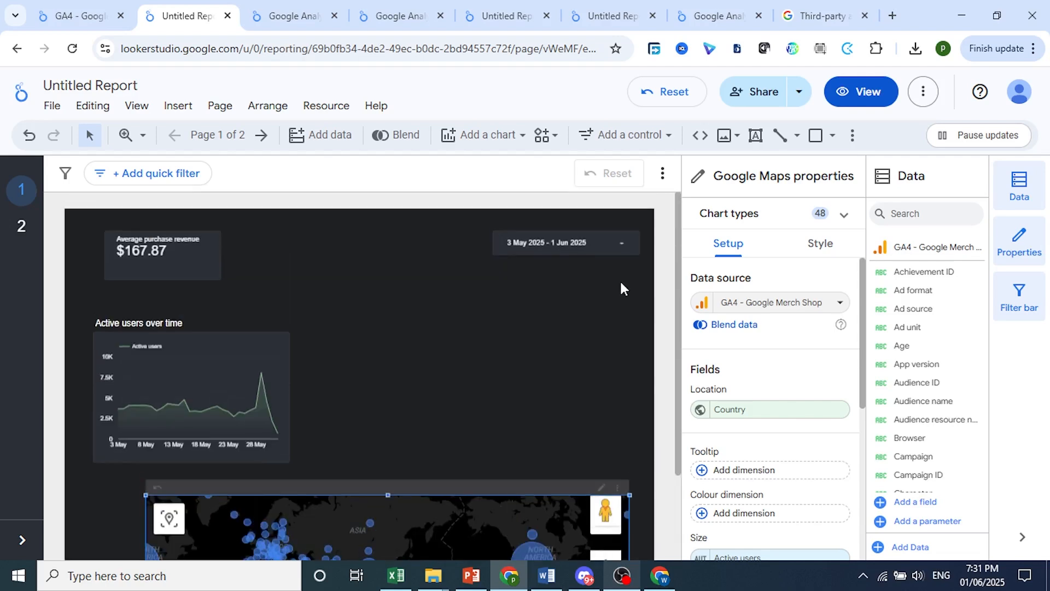
Step: Delete the empty second page from the report
left_click(23, 226)
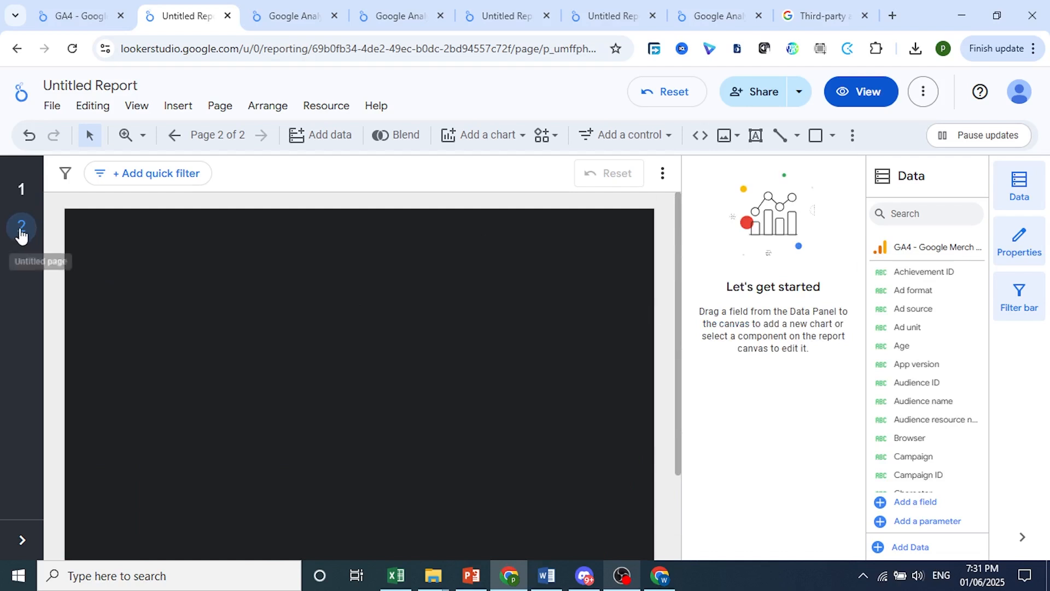
right_click(20, 230)
left_click(0, 257)
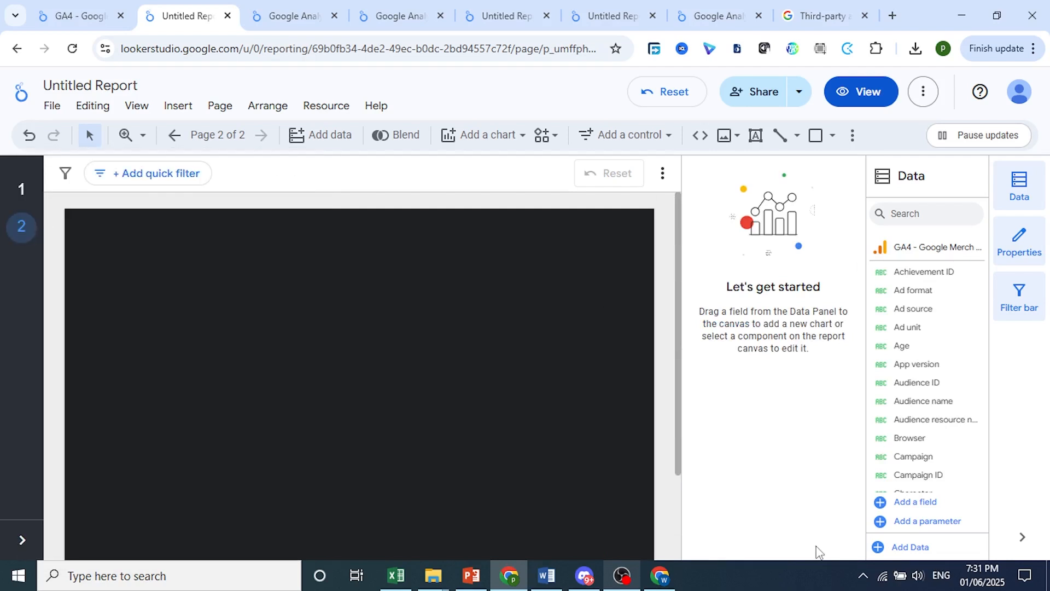
left_click(211, 135)
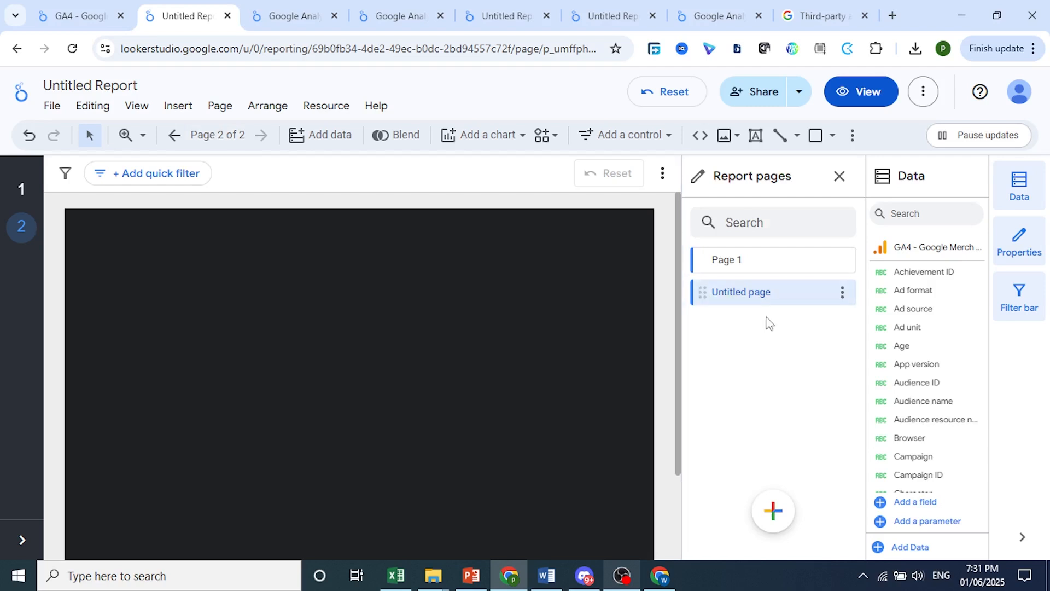
left_click(841, 295)
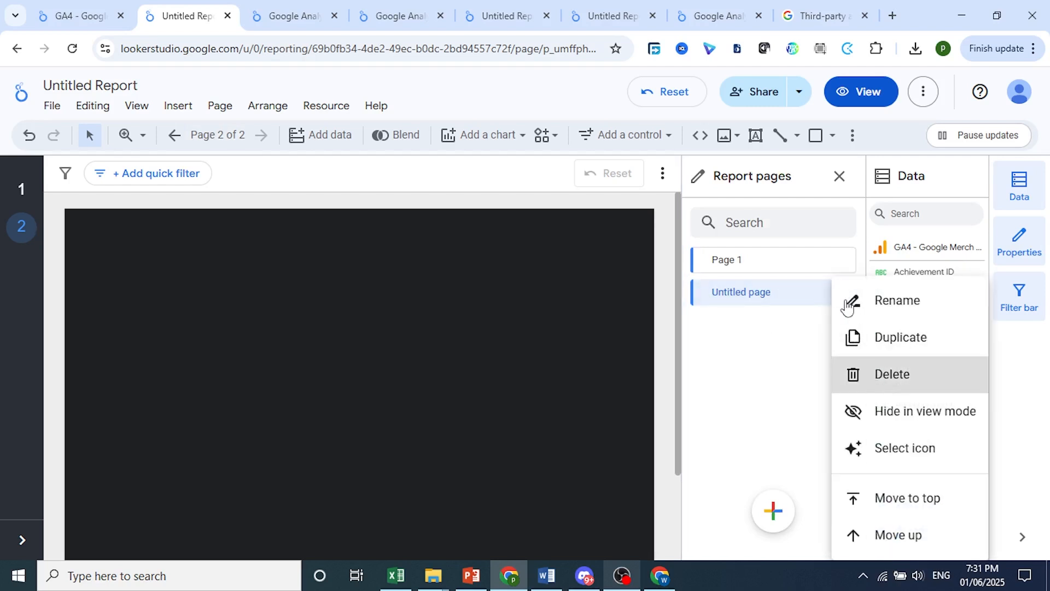
left_click(886, 374)
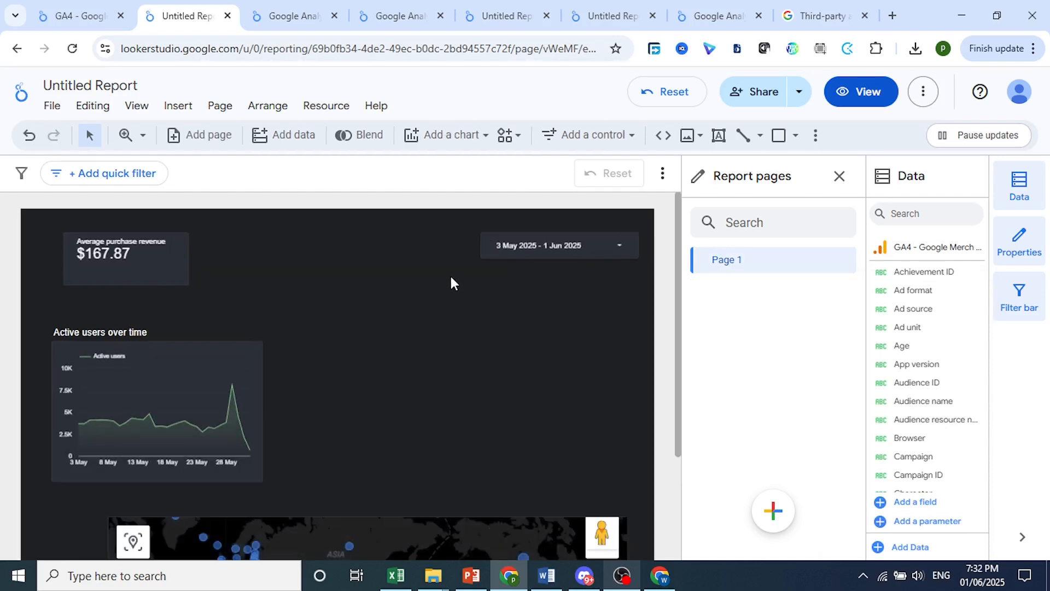
Step: Download the report as a PDF without password protection, after checking the password option
left_click(799, 96)
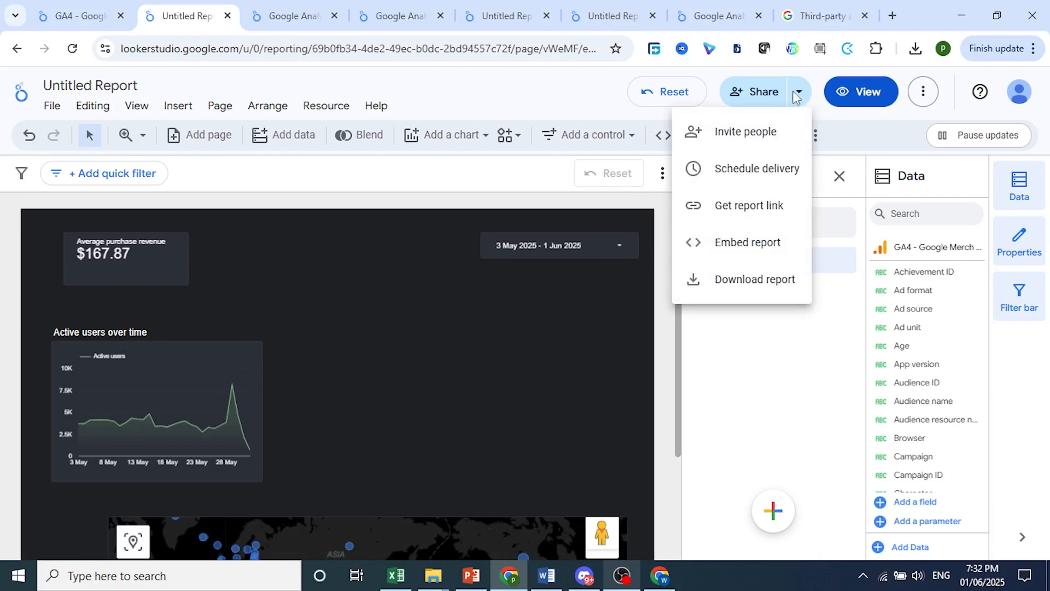
left_click(731, 285)
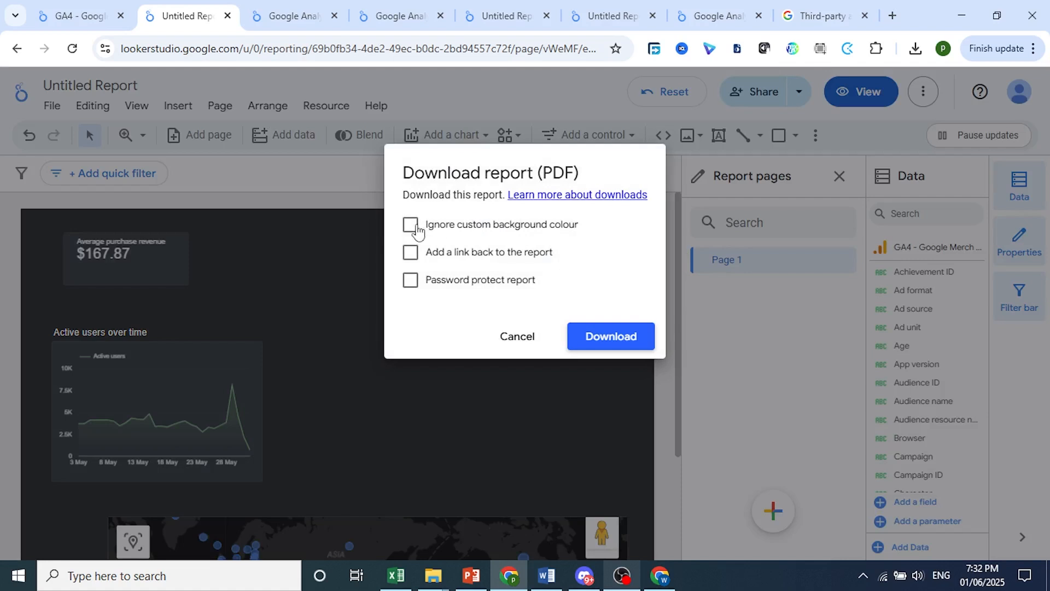
left_click(412, 281)
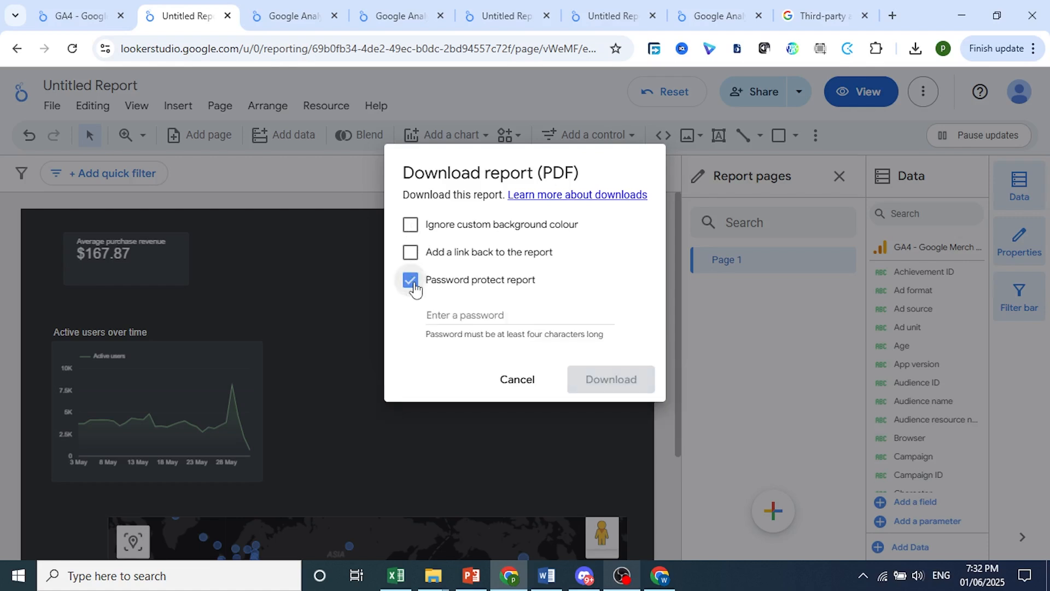
left_click(410, 279)
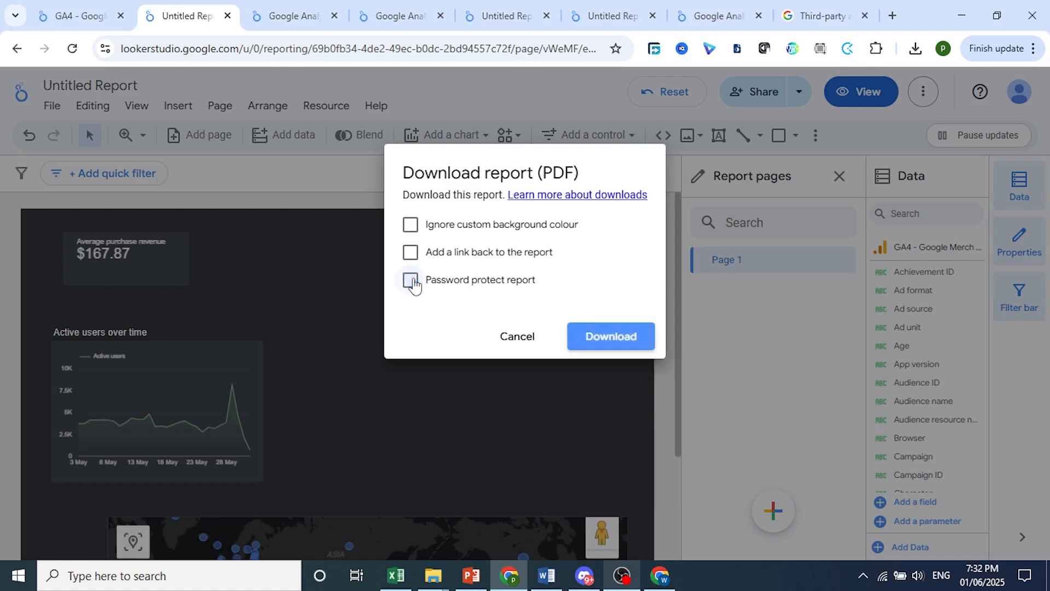
left_click(609, 335)
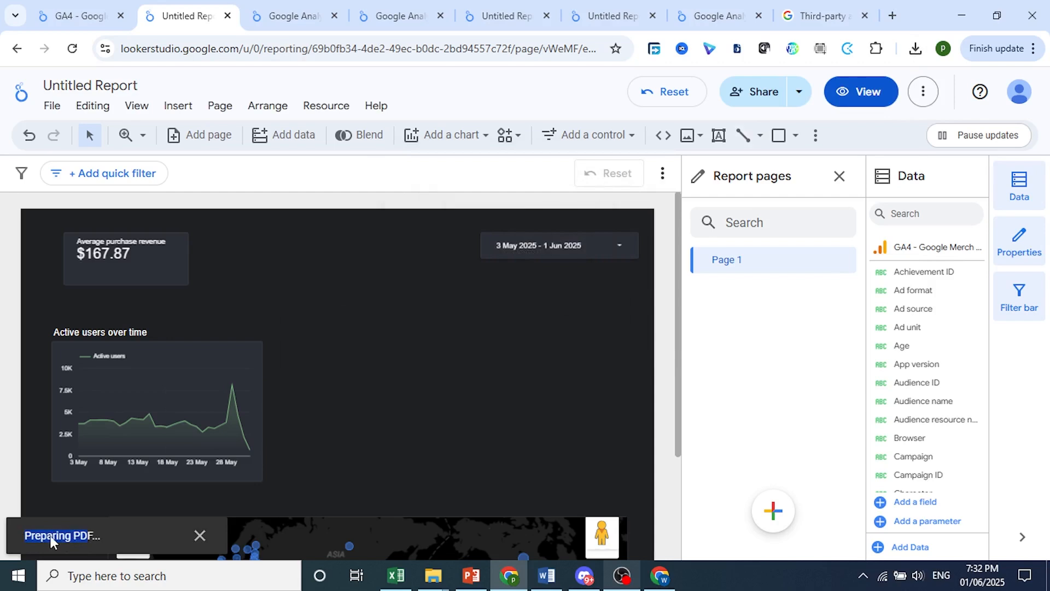
Step: Check the report's sharing settings and the Editor and Viewer roles for invited people, without inviting anyone
left_click(760, 92)
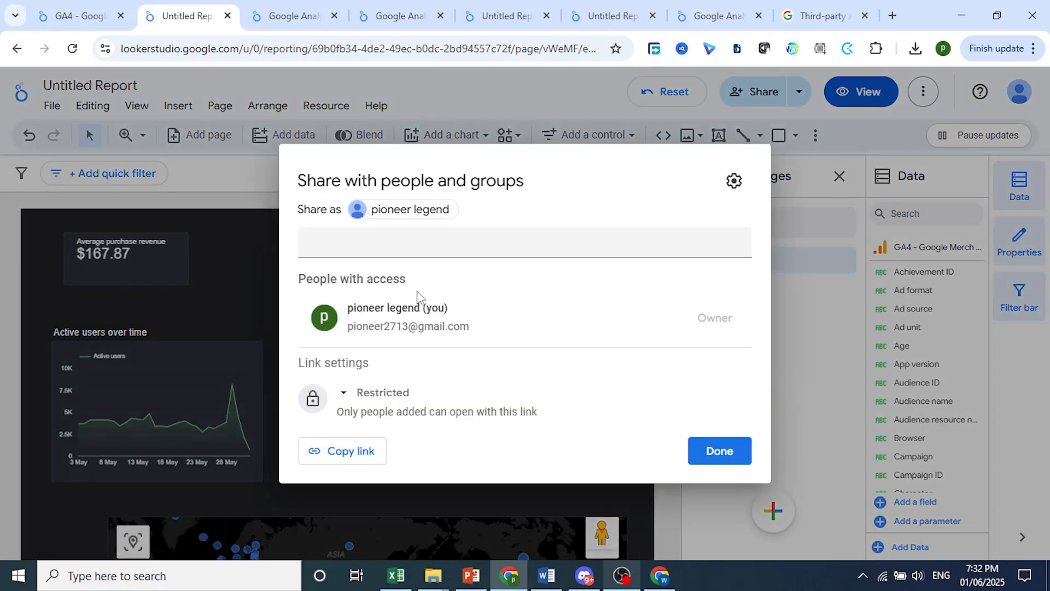
left_click(449, 247)
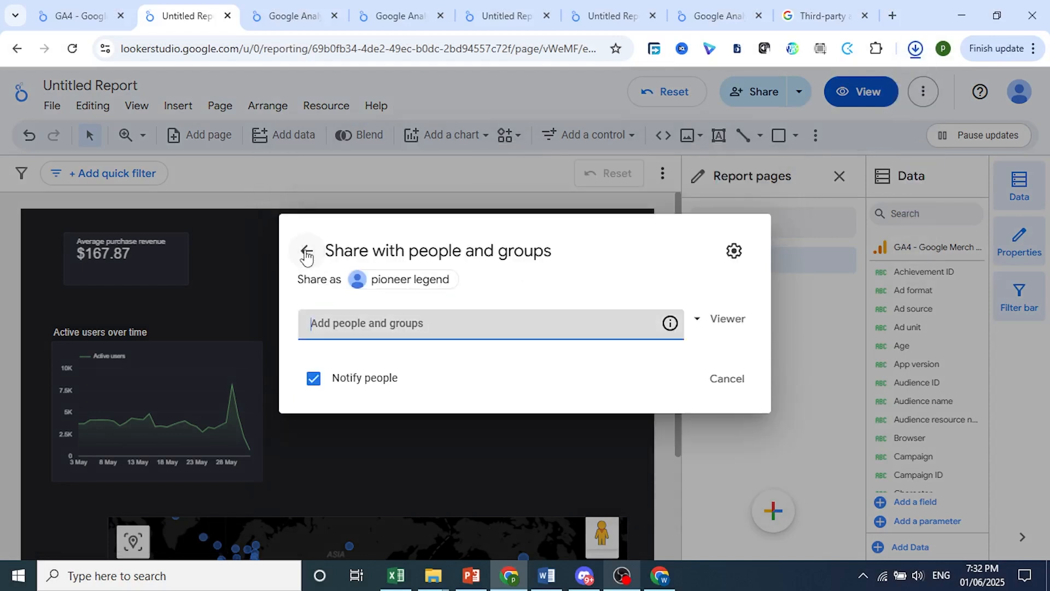
left_click(721, 319)
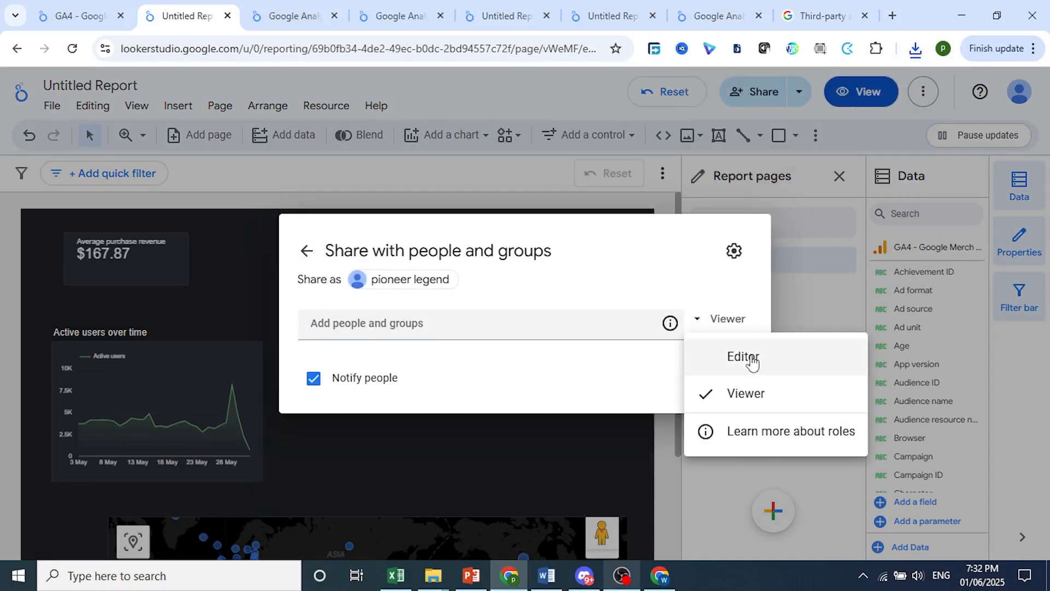
left_click(306, 250)
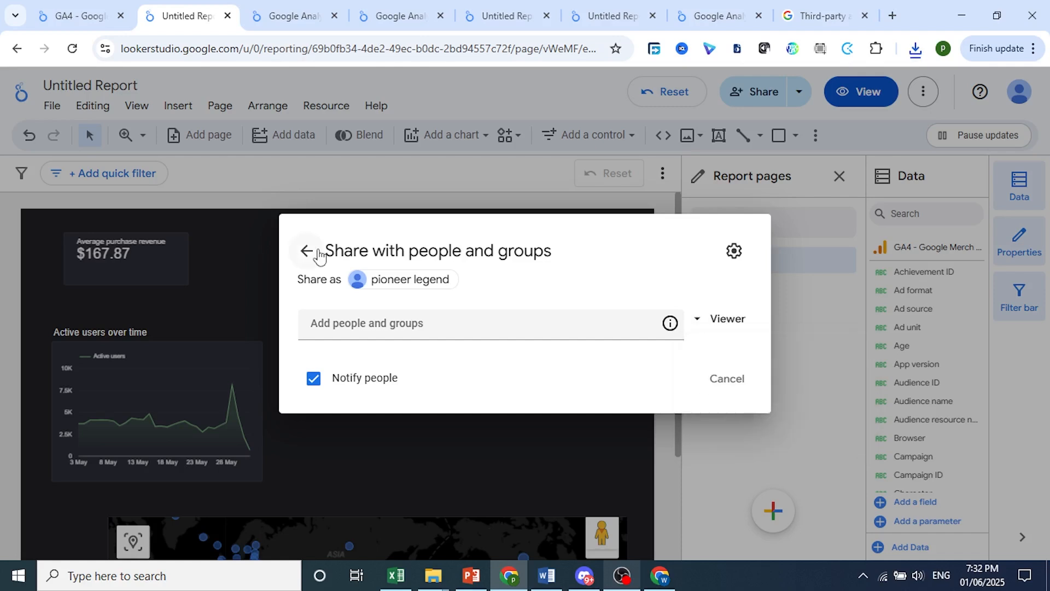
left_click(307, 250)
left_click(729, 455)
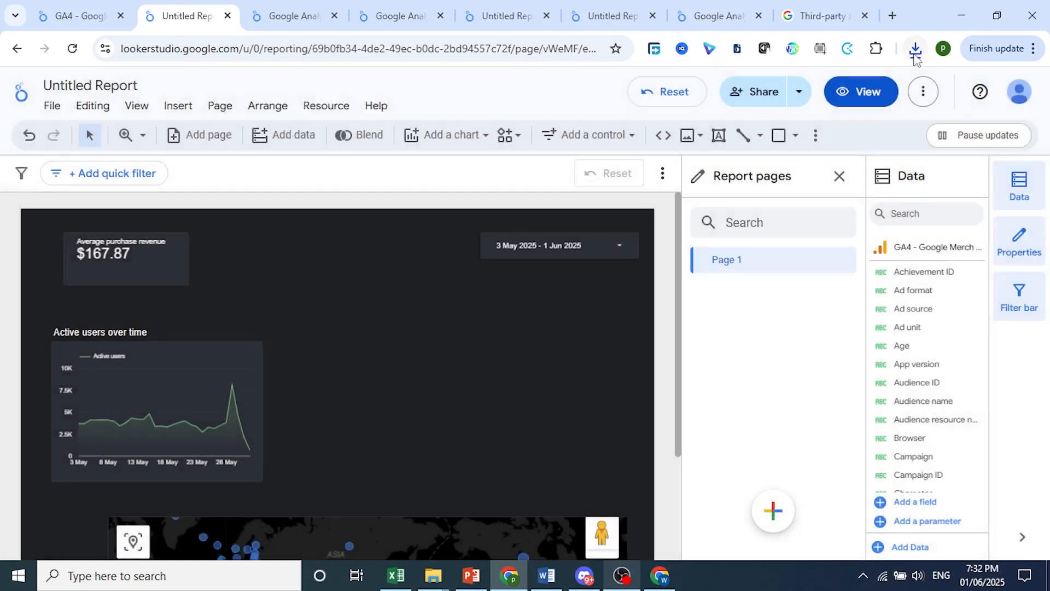
Step: Open the downloaded Untitled_Report.pdf in the browser to check the exported report
left_click(917, 50)
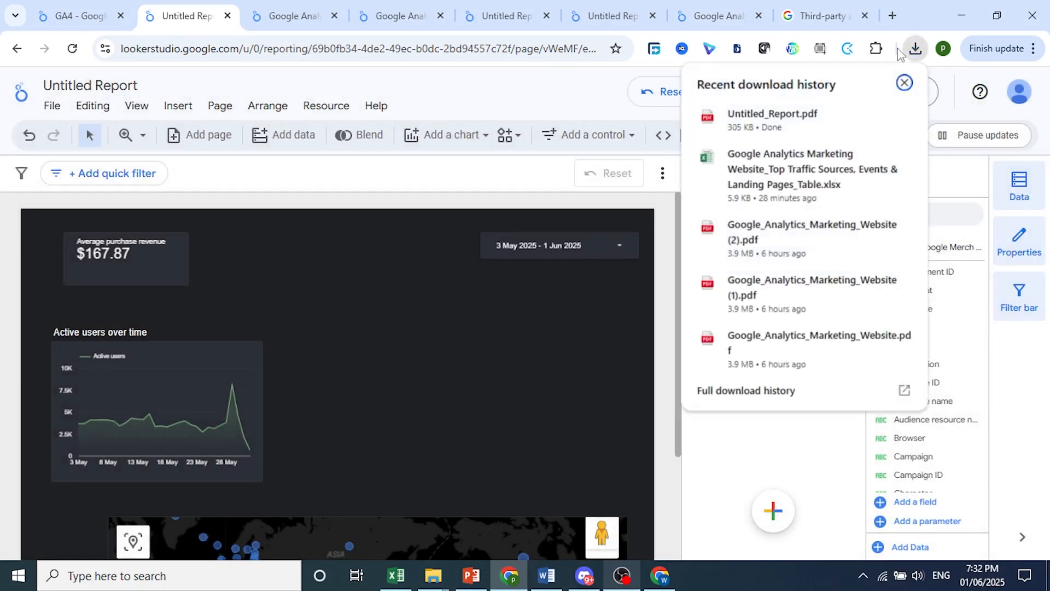
left_click_drag(787, 119, 914, 7)
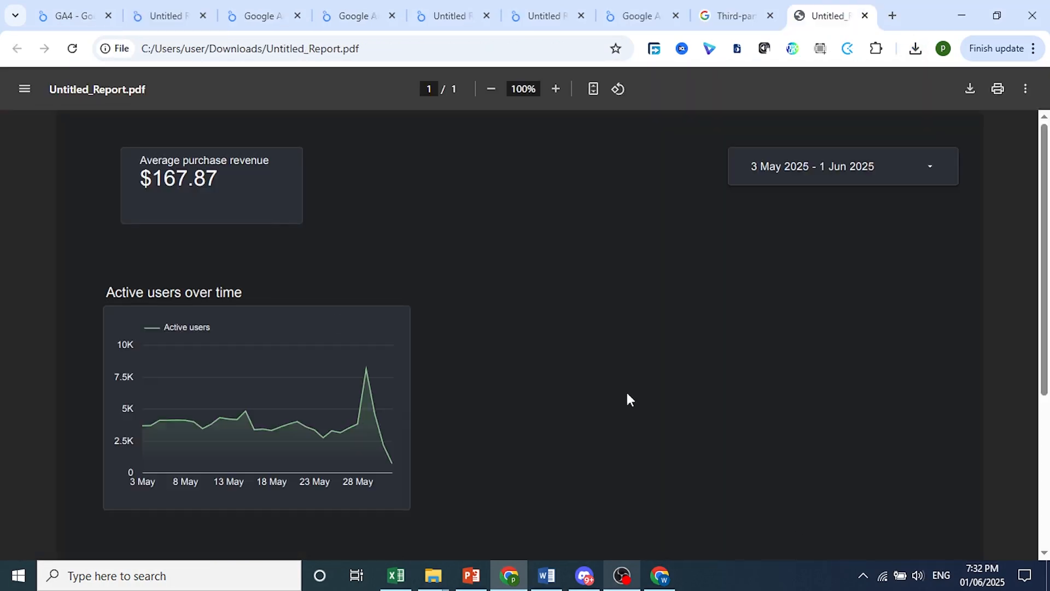
Step: Switch to the Google Analytics Marketing Website report and view its page 4
left_click(77, 16)
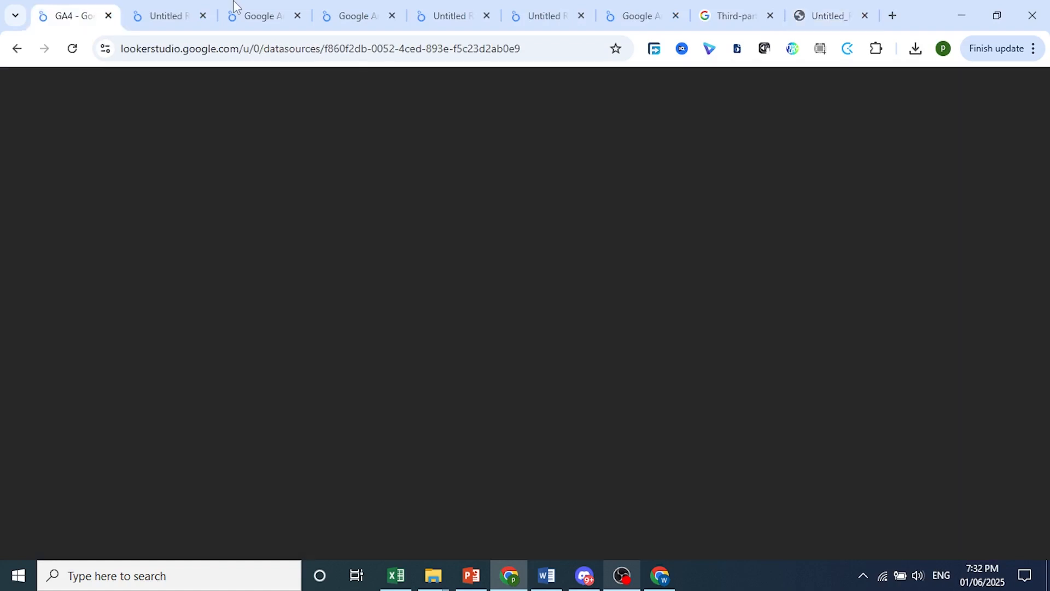
left_click(260, 7)
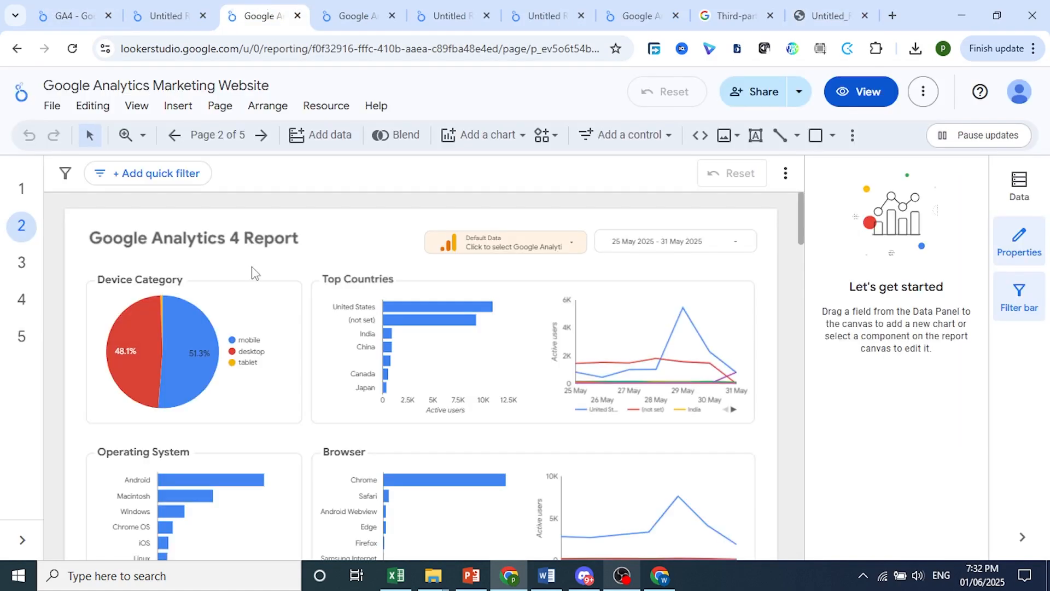
left_click(22, 299)
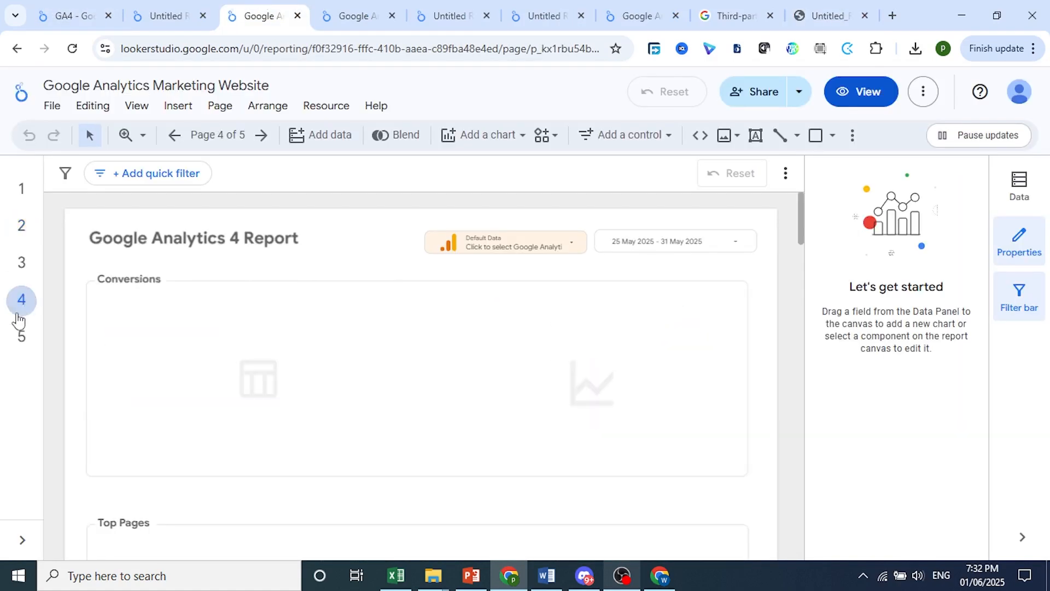